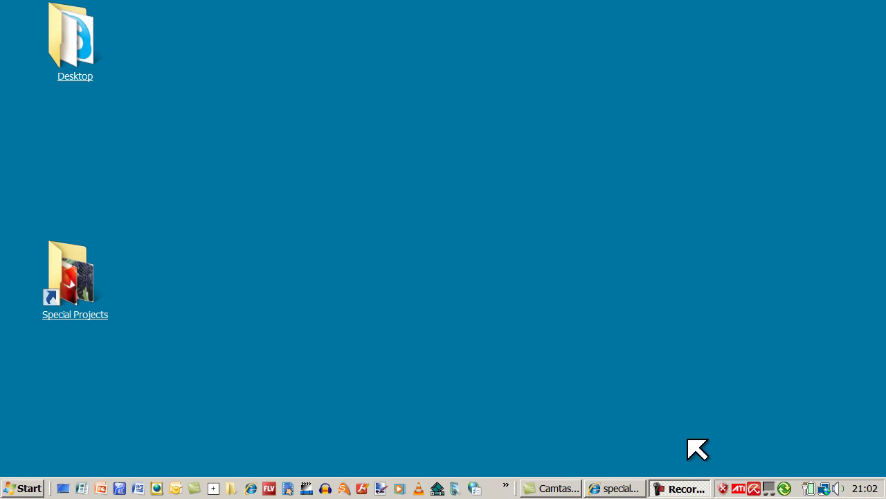
Launch SWiSH Max and create a new movie from the default movie template
left_click(344, 488)
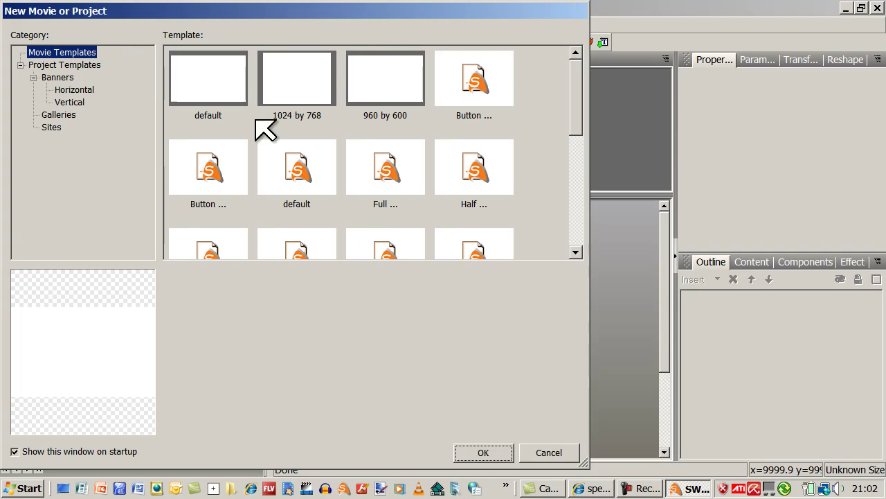
left_click(220, 90)
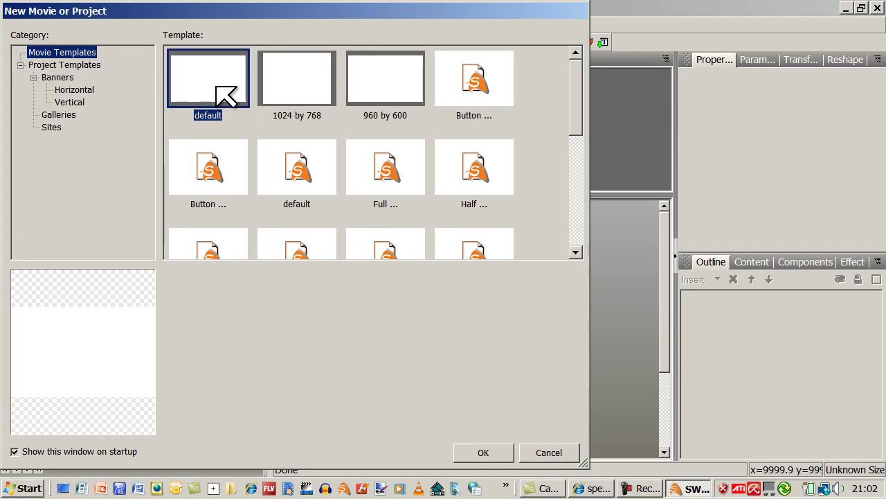
left_click(479, 455)
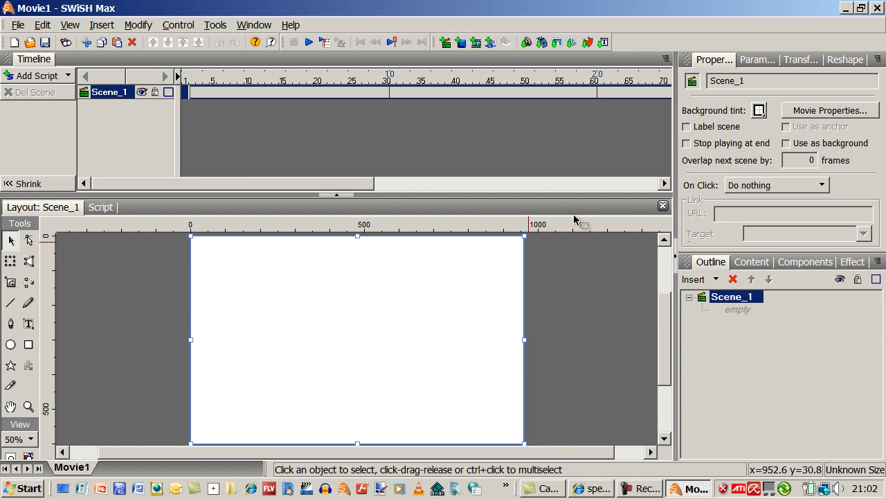
Review and accept the movie properties, and restore the default panel layout
left_click(827, 110)
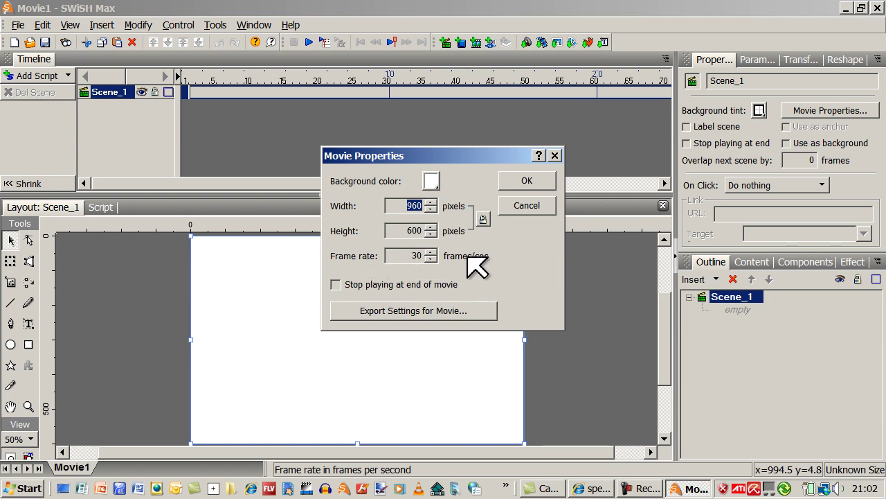
left_click(526, 180)
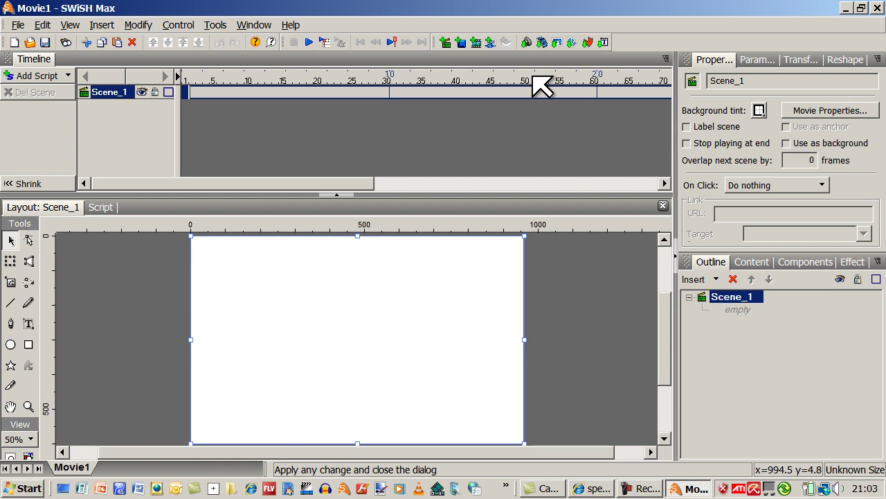
left_click(253, 25)
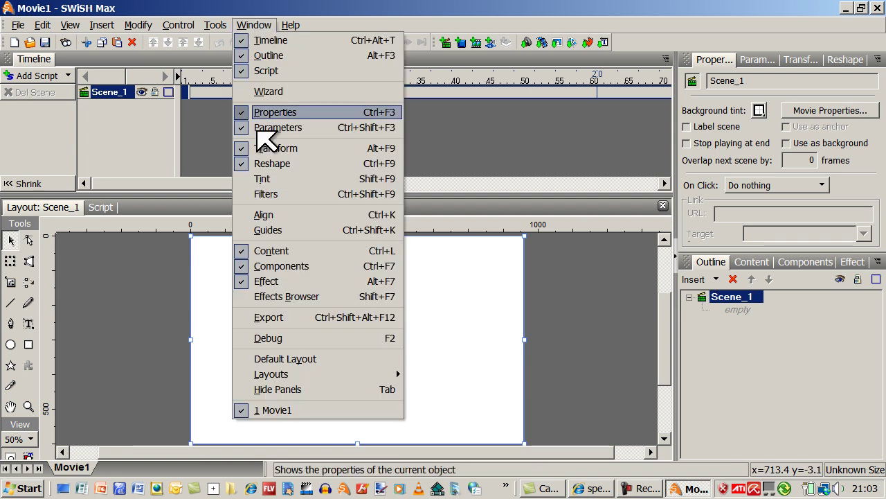
left_click(295, 360)
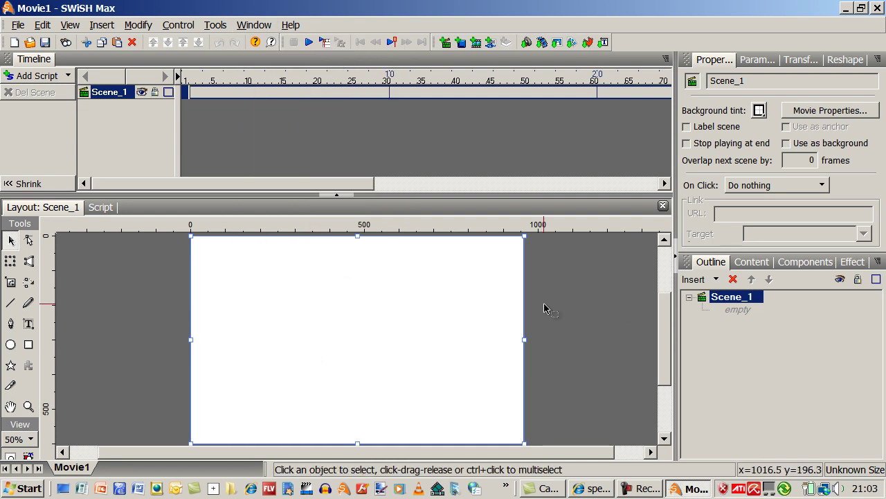
Draw a circle about 335 pixels in diameter near the middle of the stage
left_click(11, 344)
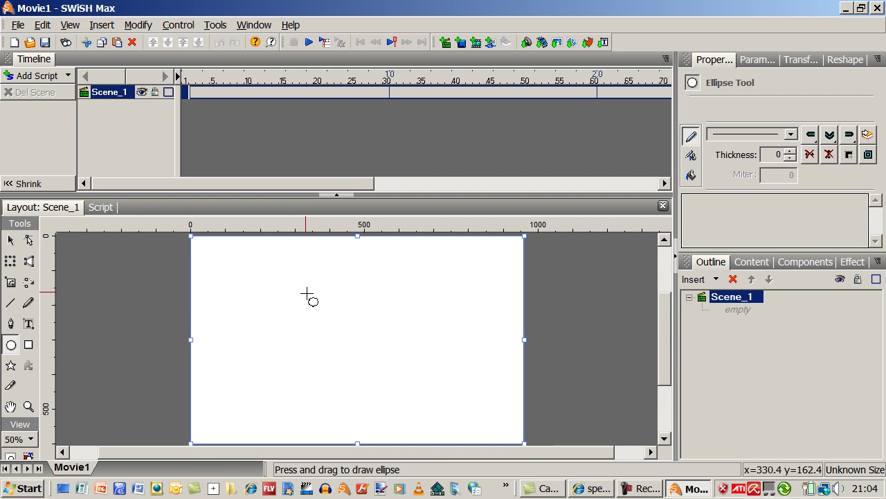
left_click_drag(306, 291, 423, 383)
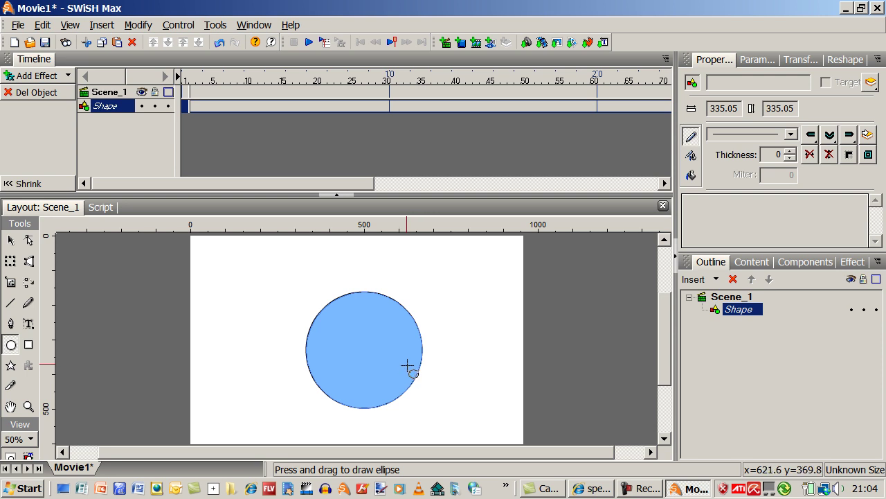
left_click(10, 238)
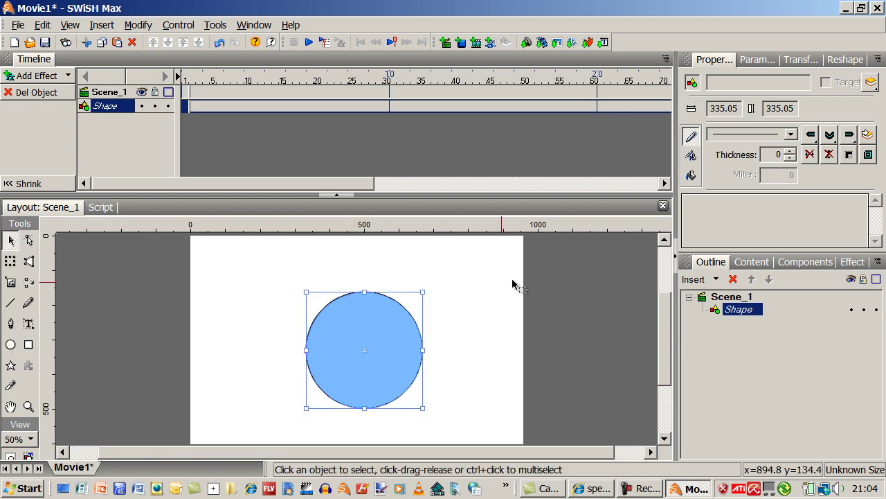
Set the circle's line style to None and its solid fill colour to black
left_click(790, 133)
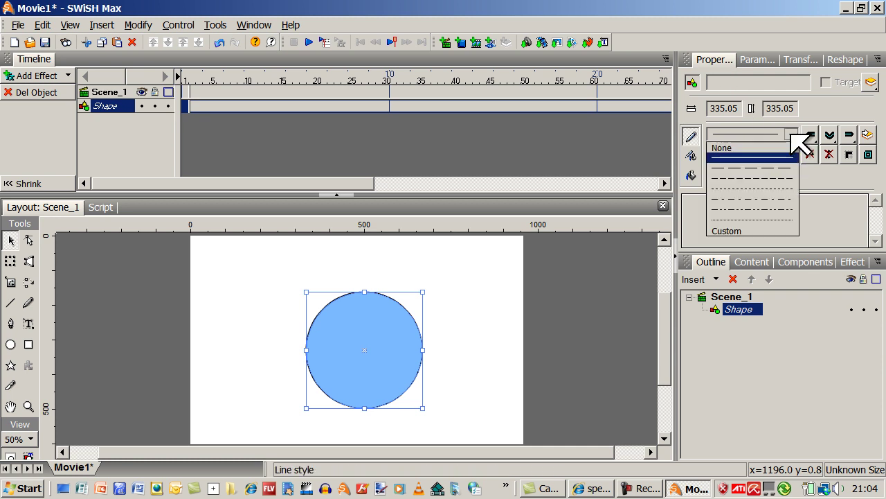
left_click(751, 148)
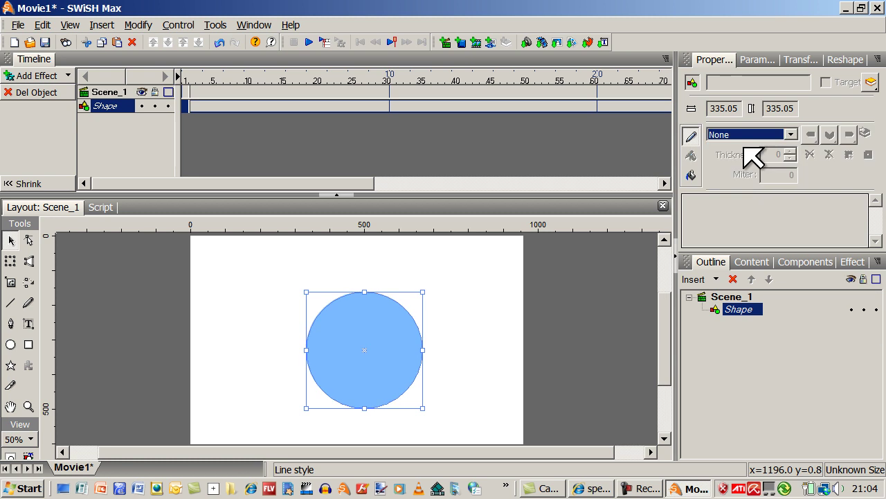
left_click(691, 175)
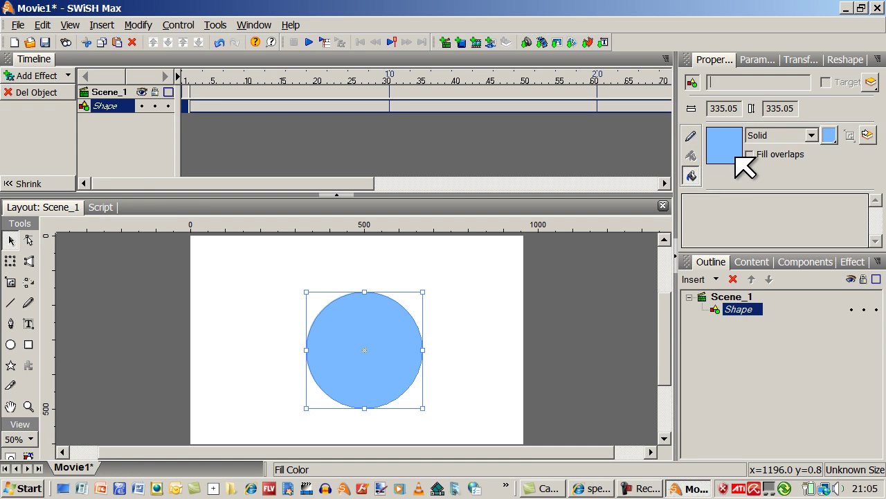
left_click(832, 134)
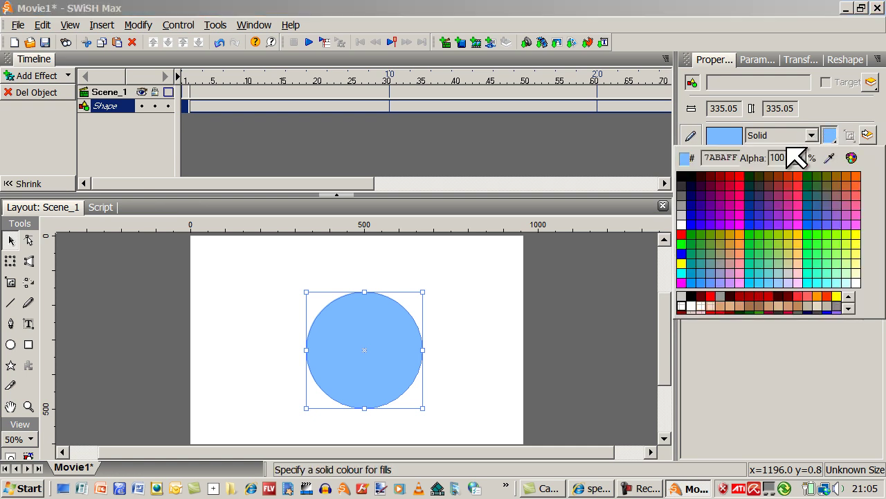
left_click(690, 177)
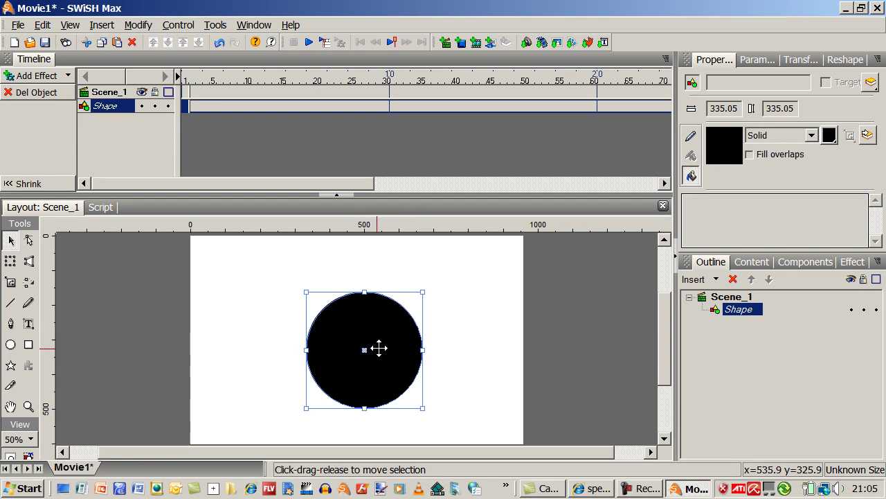
Copy the black circle and paste a duplicate of it into the scene
left_click(43, 26)
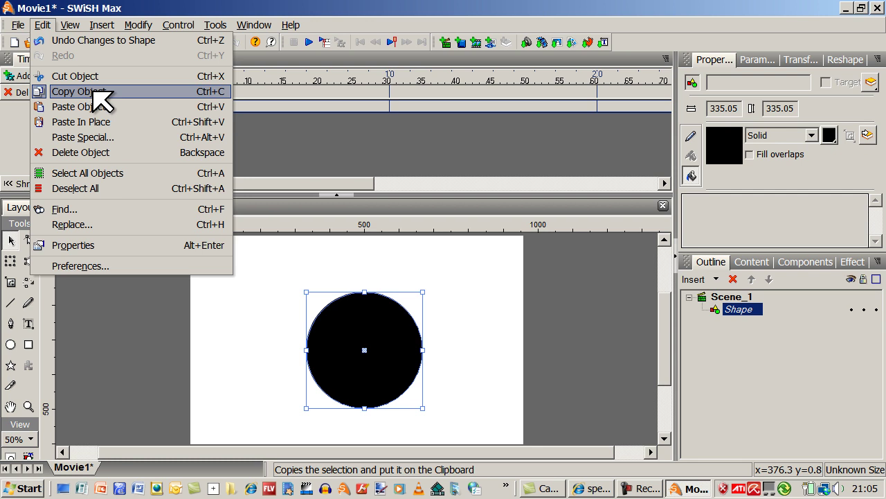
left_click(93, 91)
left_click(42, 26)
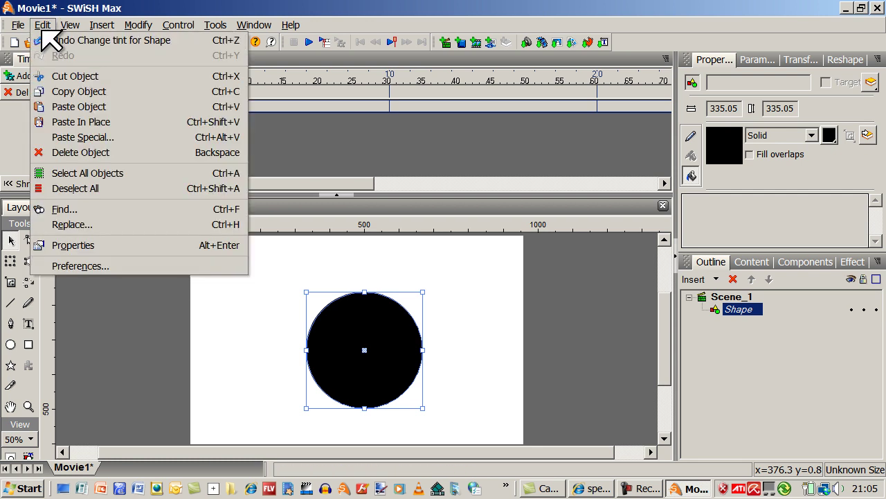
left_click(103, 107)
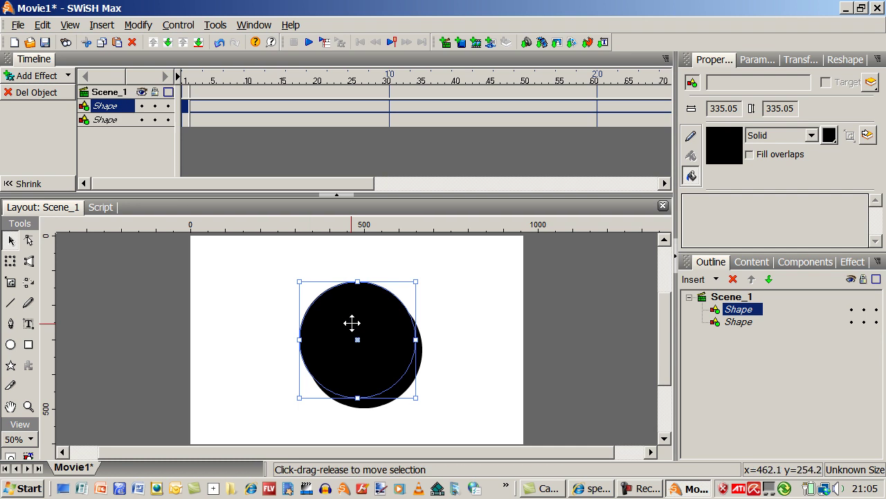
Move the duplicate circle to the left of the original and shrink it proportionally to about 292 pixels in diameter
left_click_drag(365, 318, 277, 307)
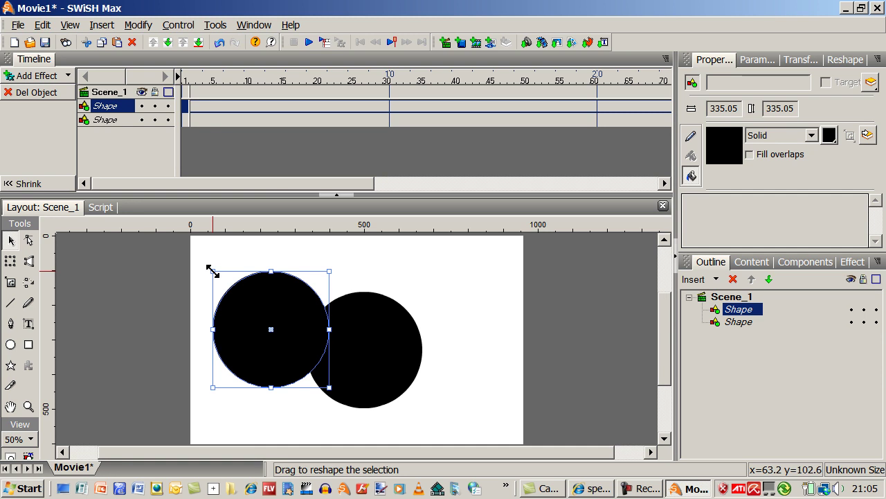
left_click_drag(213, 270, 228, 286)
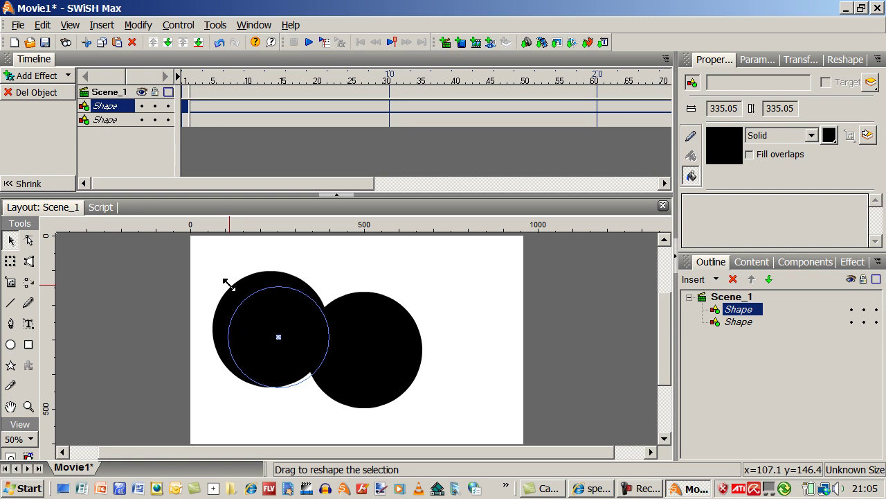
left_click_drag(227, 285, 228, 285)
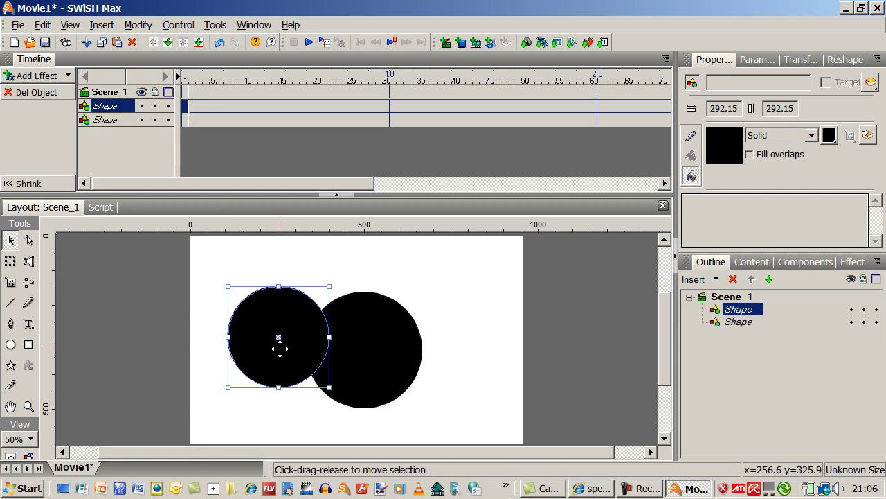
Check the smaller circle's line style and change its fill to a radial gradient
left_click(692, 136)
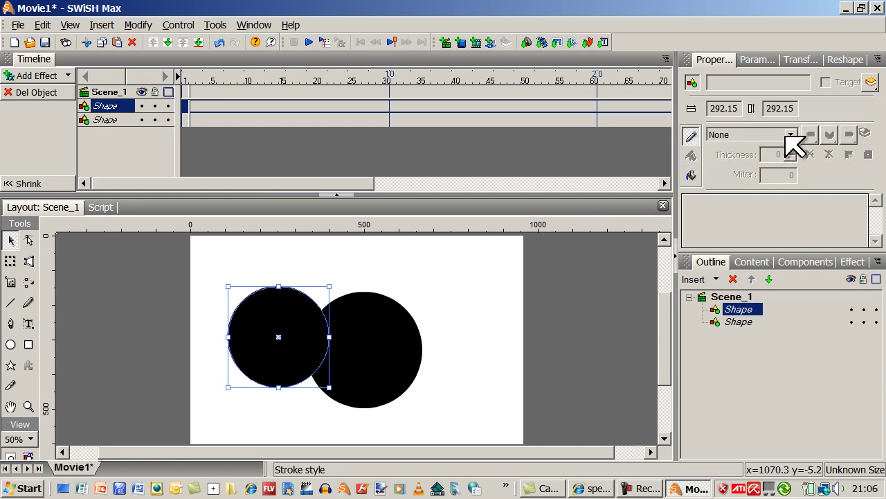
left_click(691, 175)
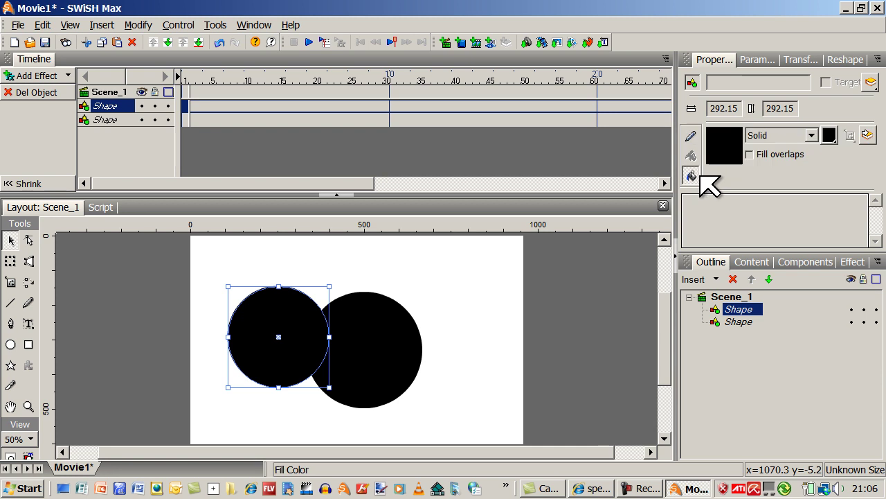
left_click(811, 135)
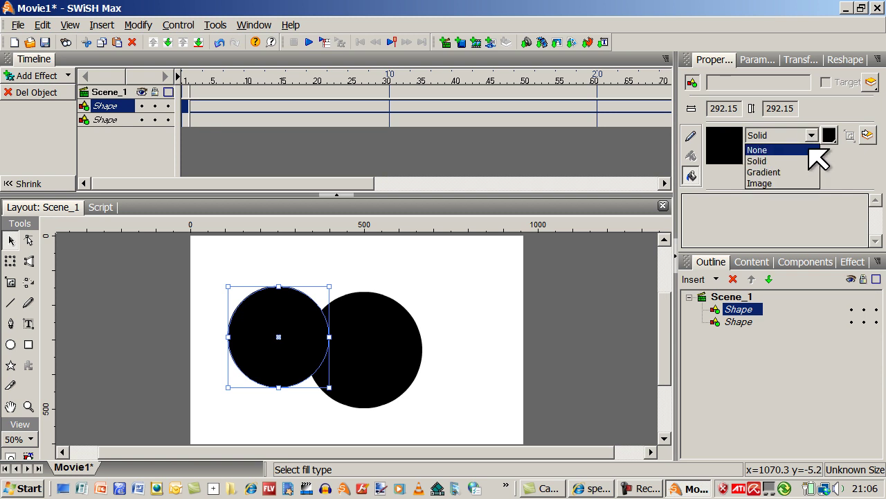
left_click(797, 172)
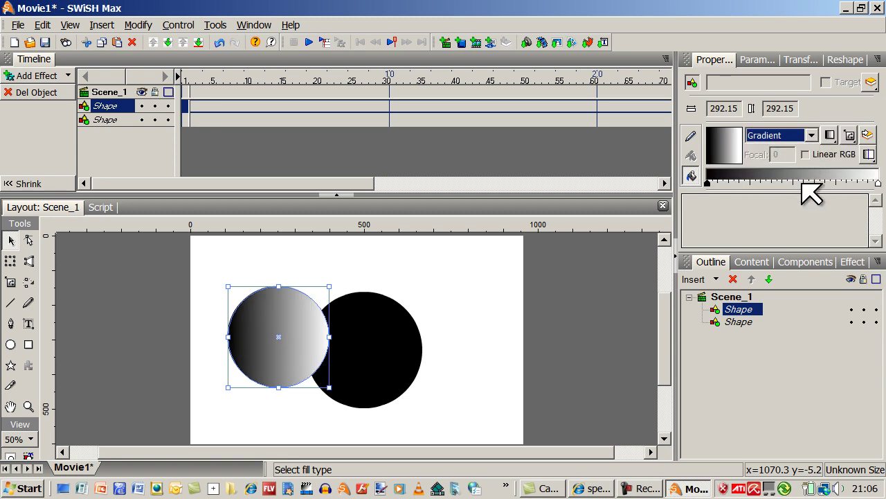
left_click(830, 134)
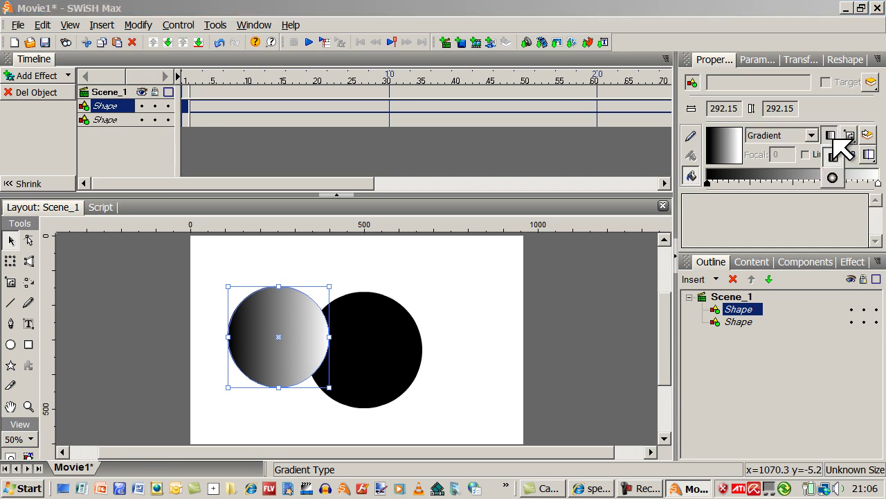
left_click(832, 178)
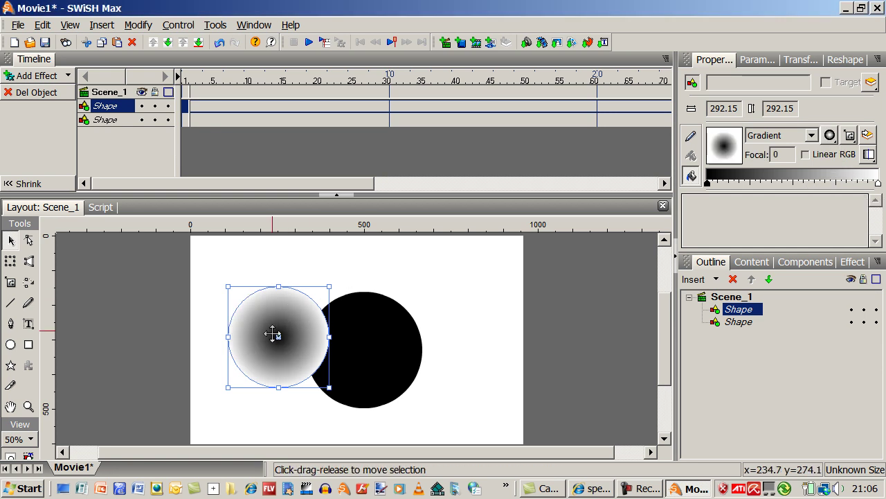
Colour the radial gradient bright red at its start and dark red at its end
left_click(709, 185)
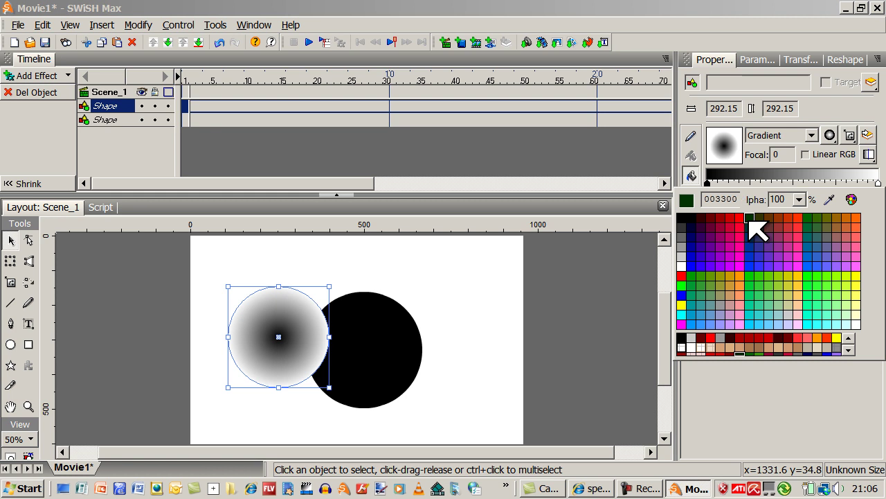
left_click(740, 217)
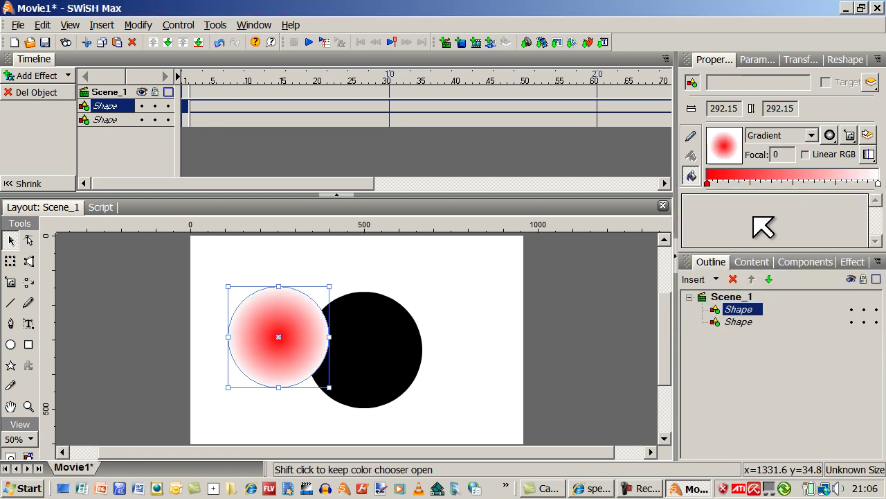
left_click(877, 184)
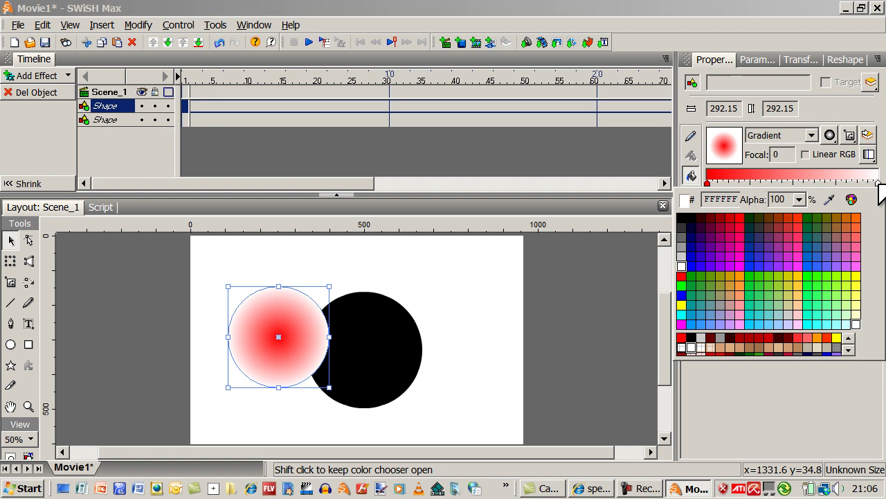
left_click(712, 217)
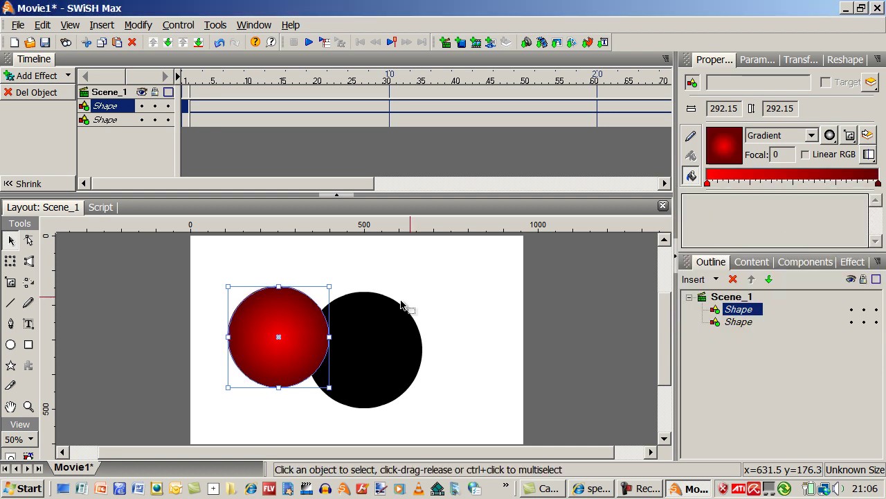
Centre the red gradient circle on top of the larger black circle
left_click_drag(279, 303, 363, 316)
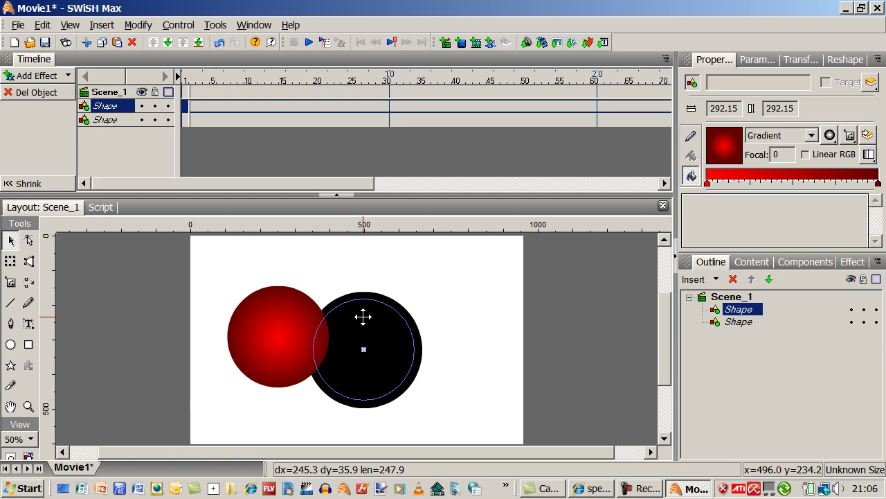
left_click_drag(363, 316, 363, 316)
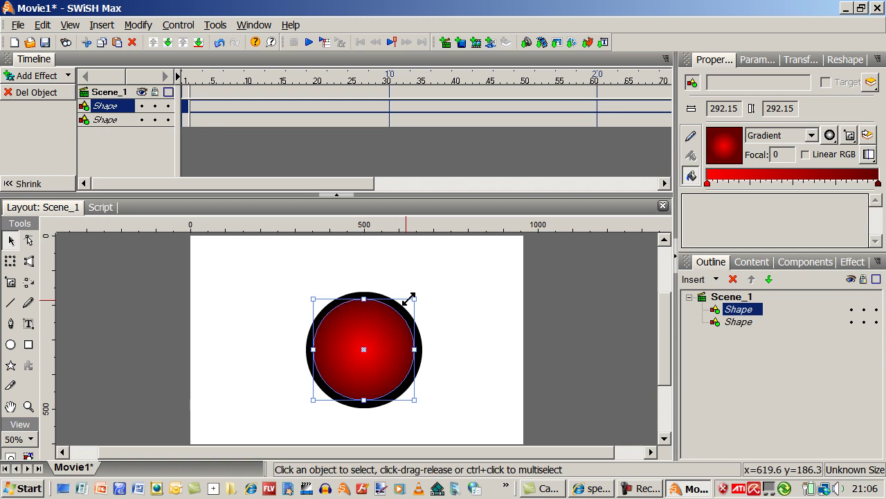
left_click(30, 439)
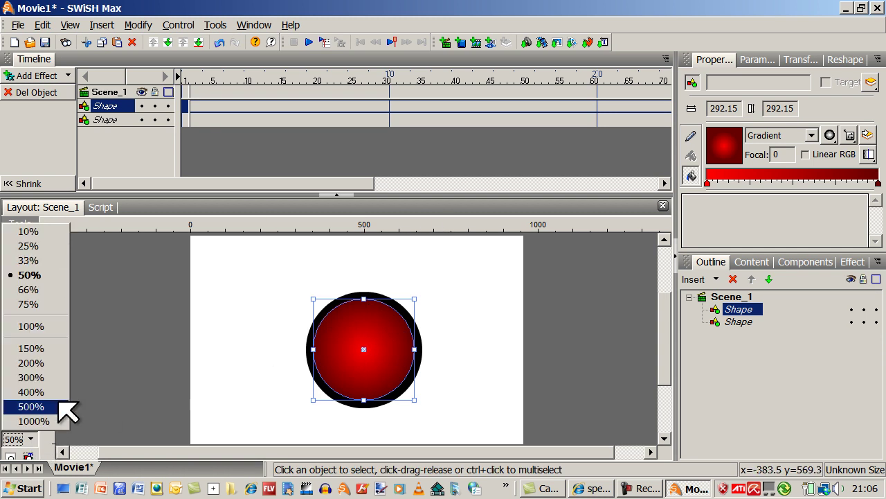
left_click(44, 329)
scroll(664, 327, "down", 1)
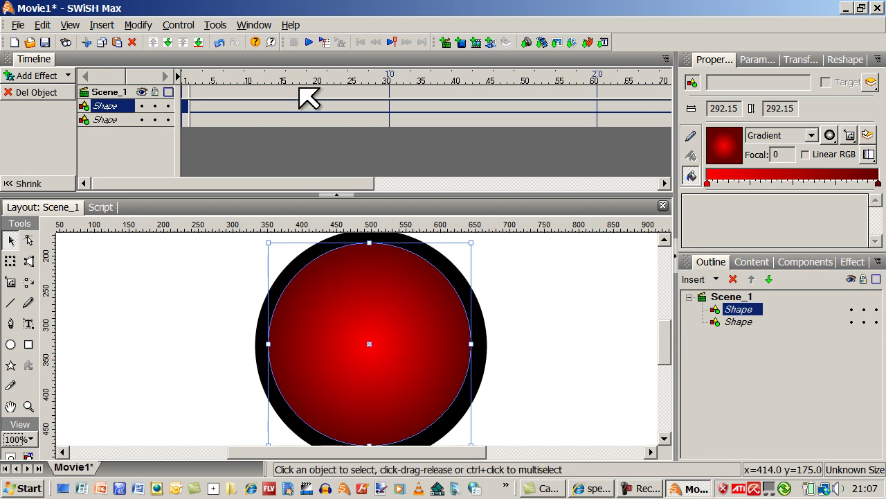
Hide the panels for a larger view and nudge the red gradient circle slightly down and right to centre it within the black circle
left_click(255, 26)
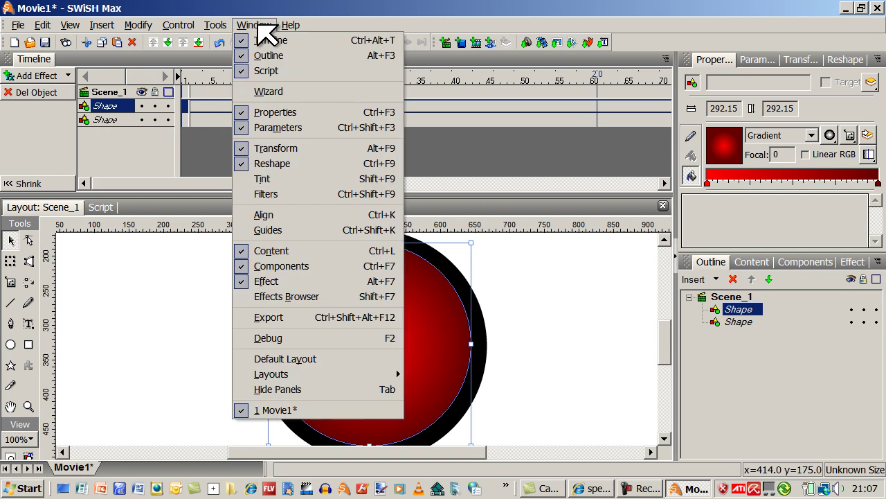
left_click(303, 389)
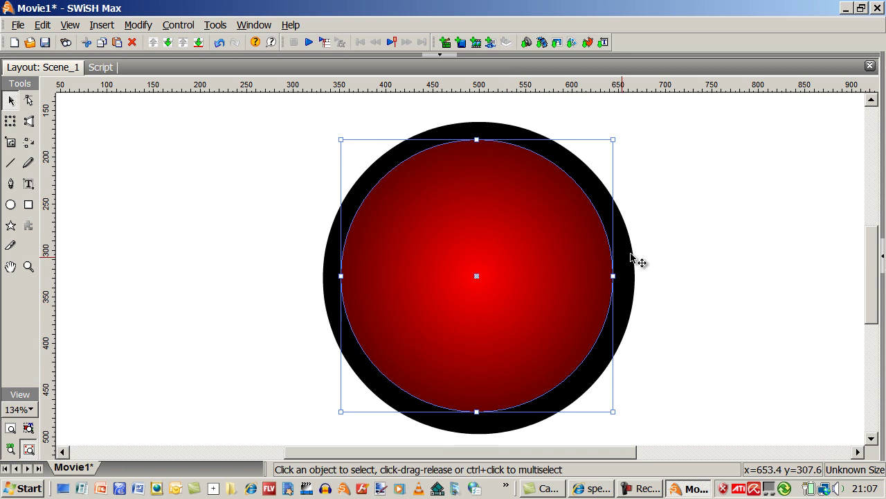
left_click(707, 258)
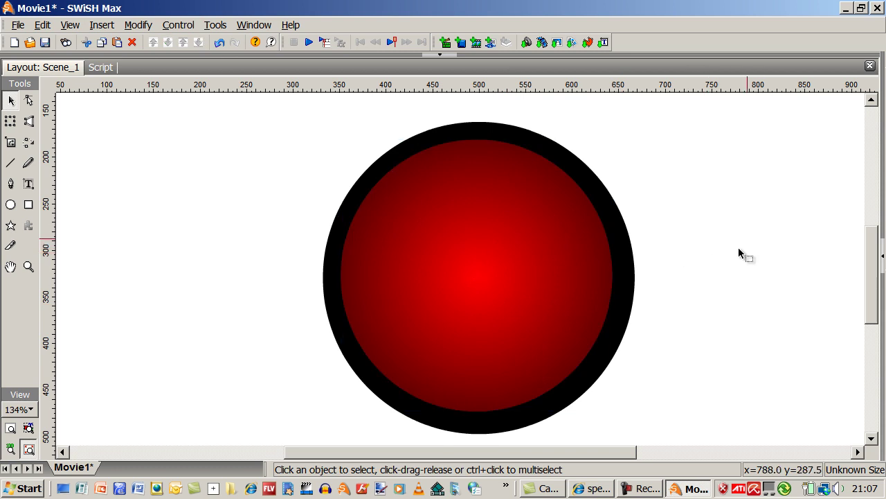
left_click(545, 269)
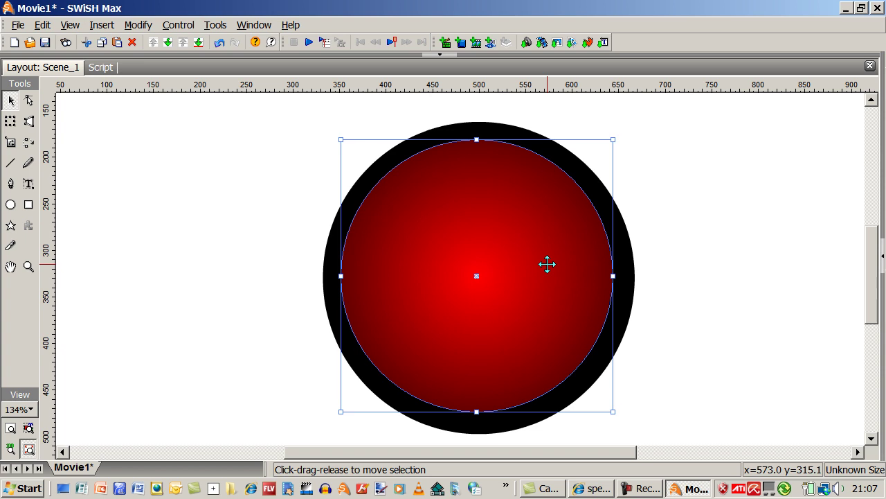
key("Down")
key("Right")
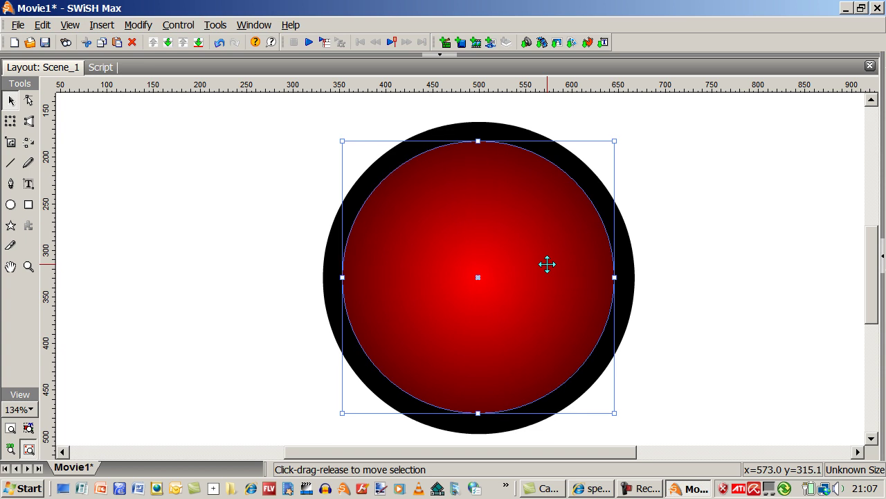
key("Down")
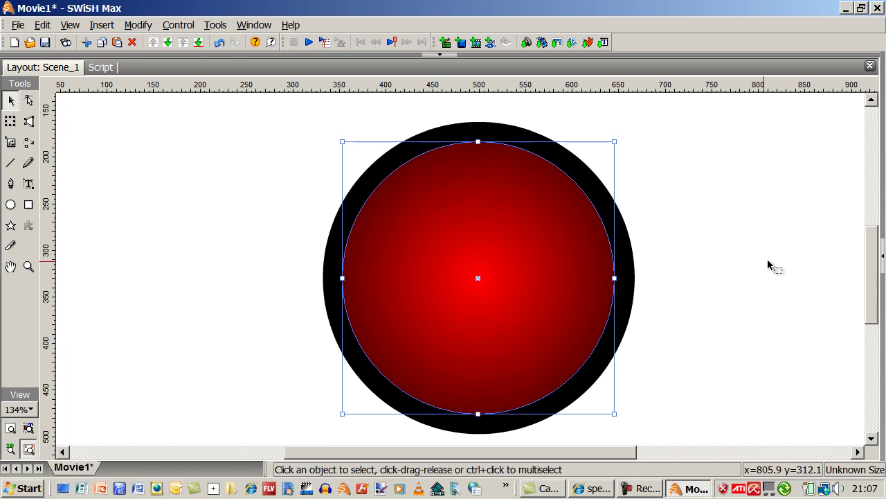
left_click(770, 271)
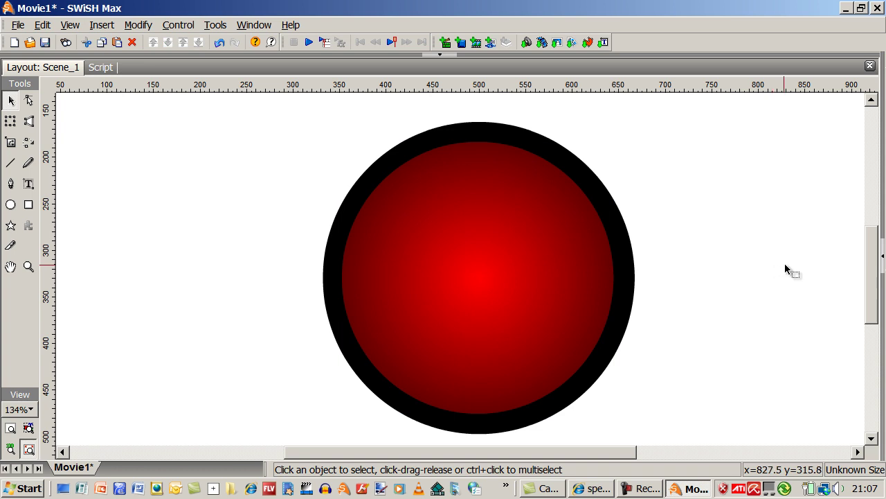
Show the panels again and draw a flat ellipse about 203 by 72 pixels in the scene's empty upper-left area
left_click(260, 25)
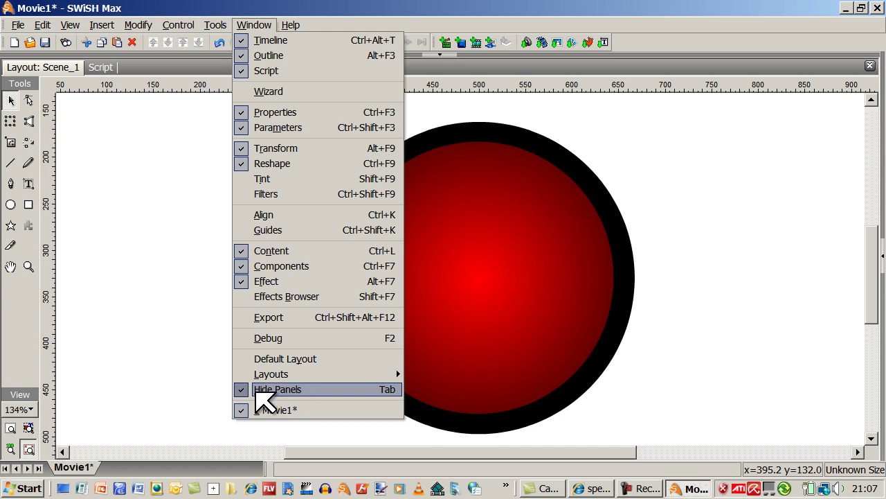
left_click(288, 389)
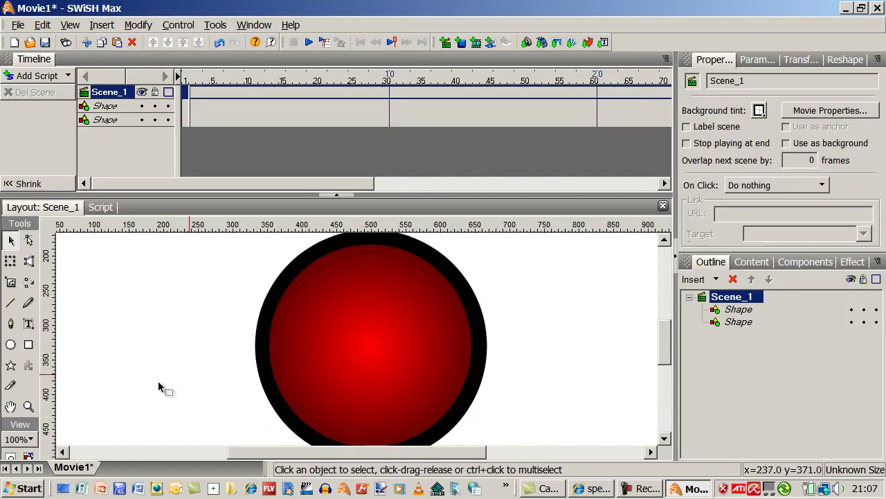
left_click(11, 454)
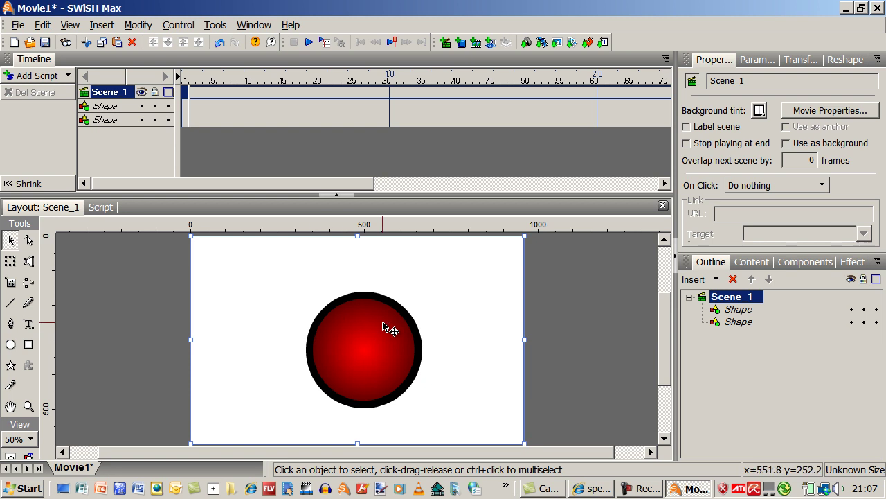
left_click(11, 344)
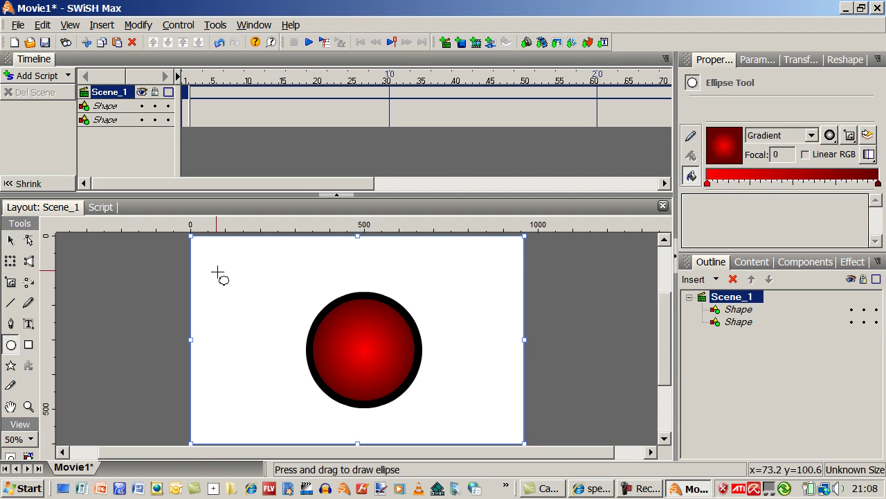
left_click_drag(209, 264, 281, 289)
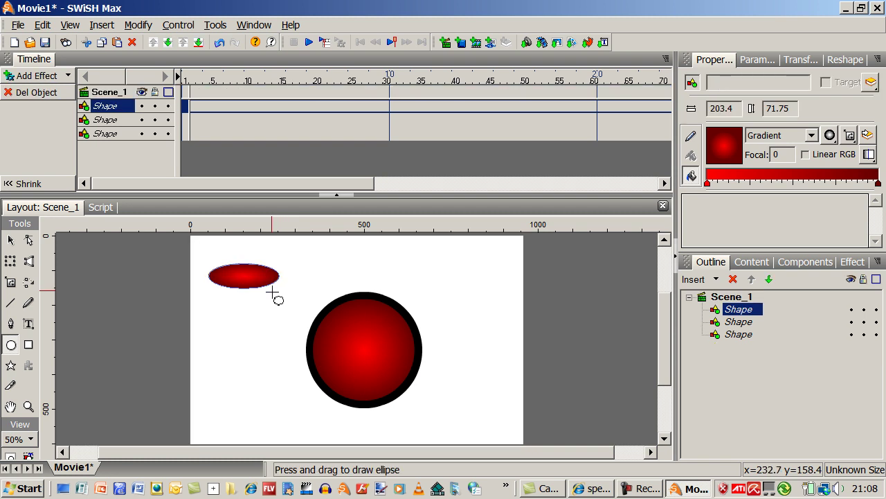
left_click(11, 240)
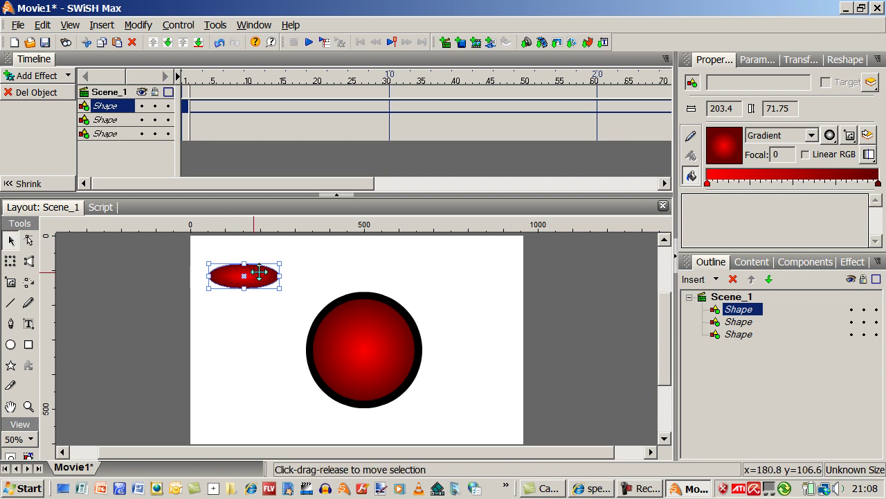
Change the ellipse's gradient to linear and set the alpha of its dark red end colour to 0%
left_click(832, 136)
left_click(834, 156)
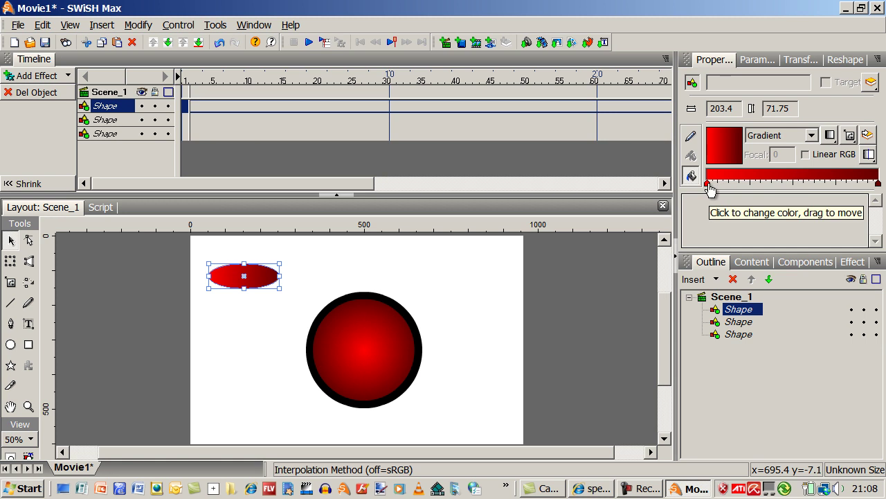
left_click(878, 184)
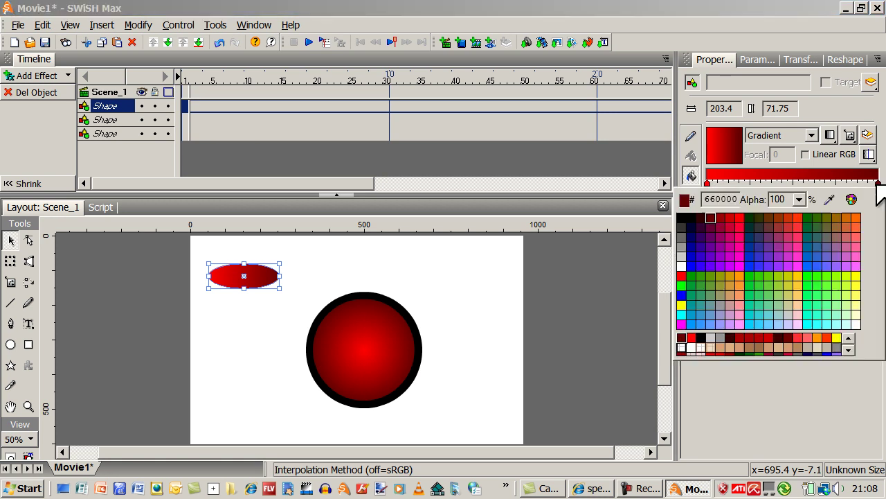
left_click(799, 199)
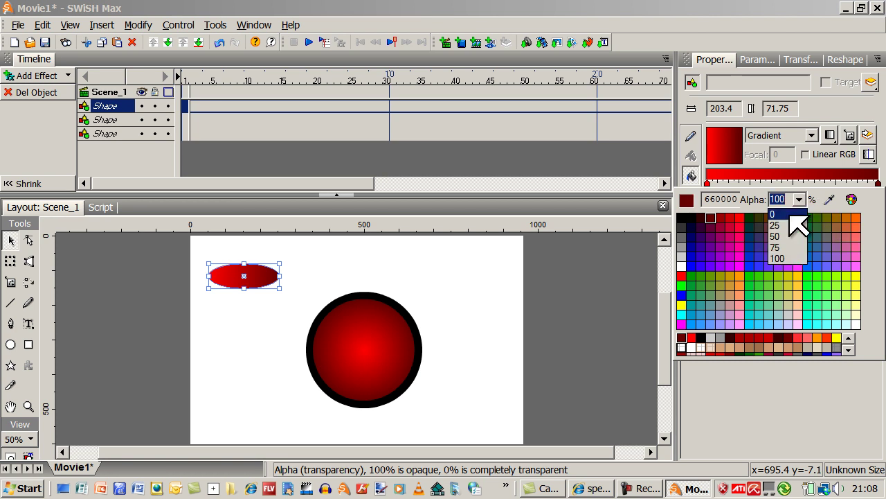
left_click(790, 215)
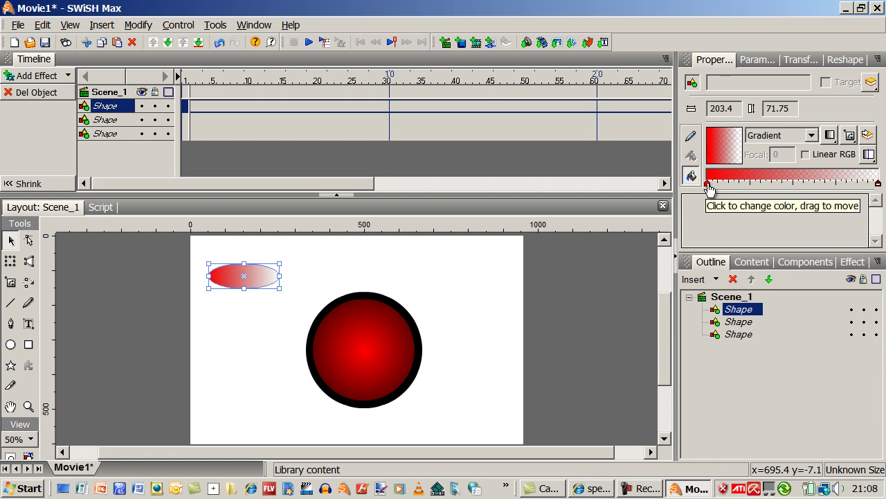
Set the start colour of the ellipse's gradient to light grey CCCCCC with 75% alpha
left_click(709, 187)
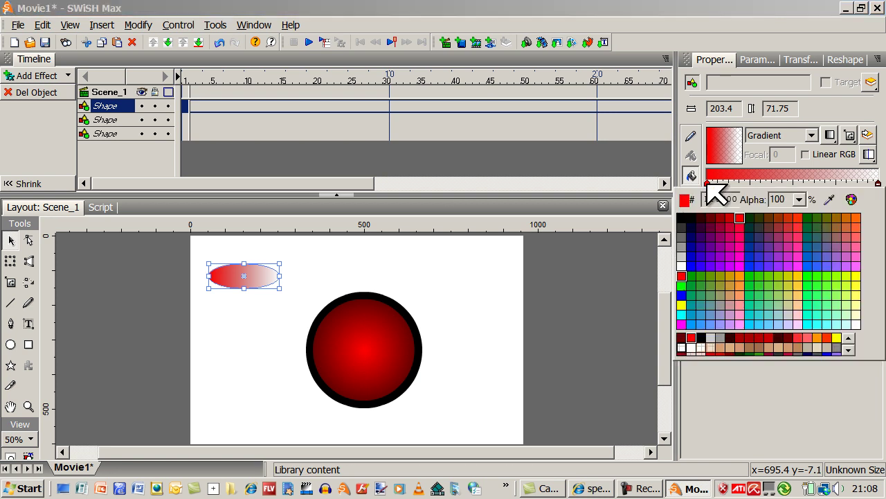
left_click(683, 256)
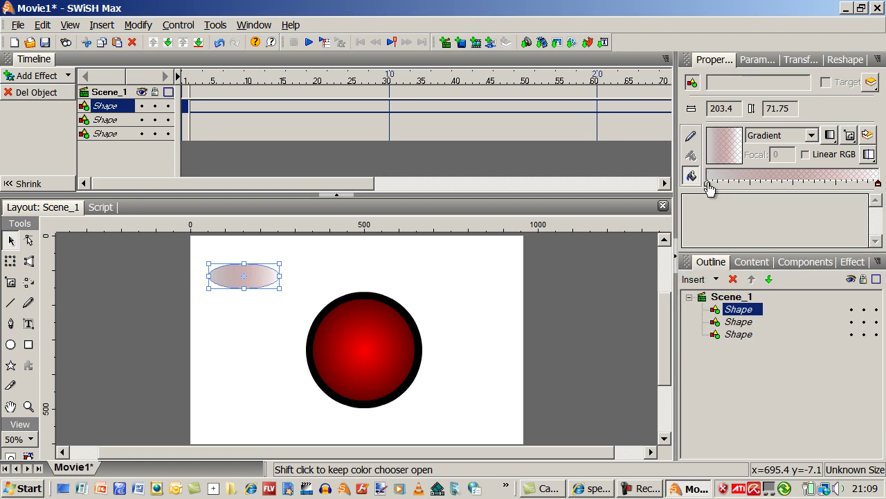
left_click(709, 187)
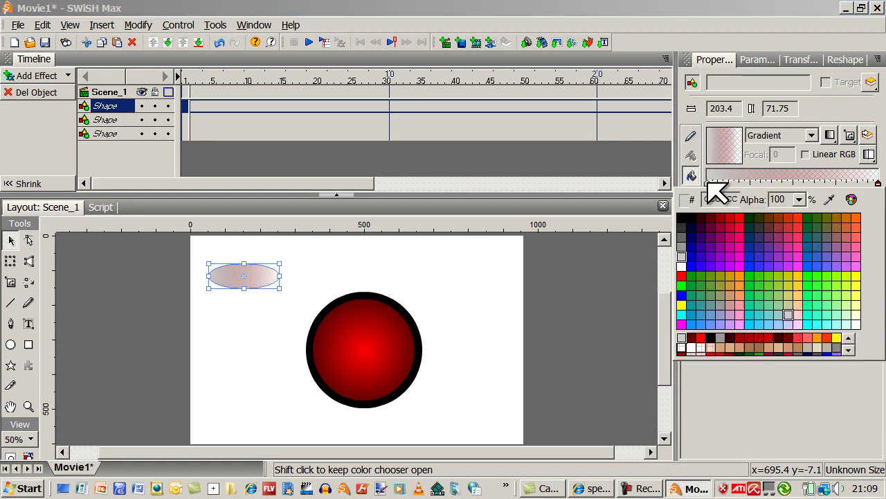
left_click(798, 199)
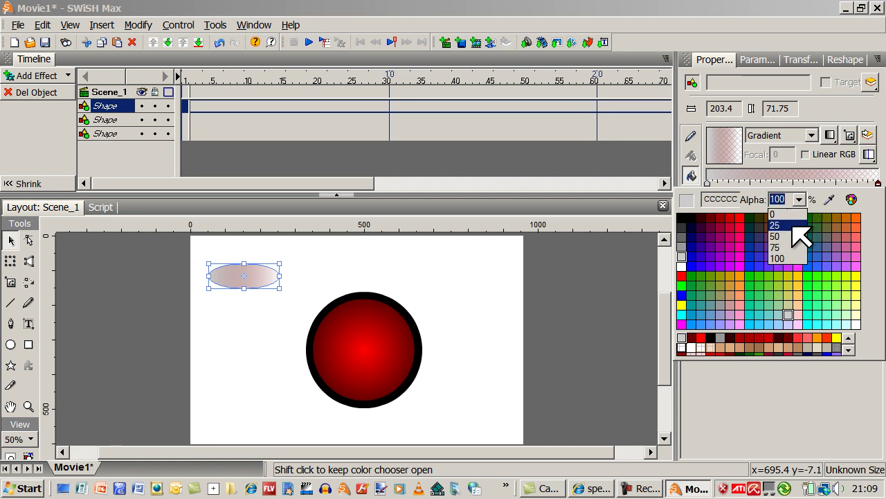
left_click(788, 248)
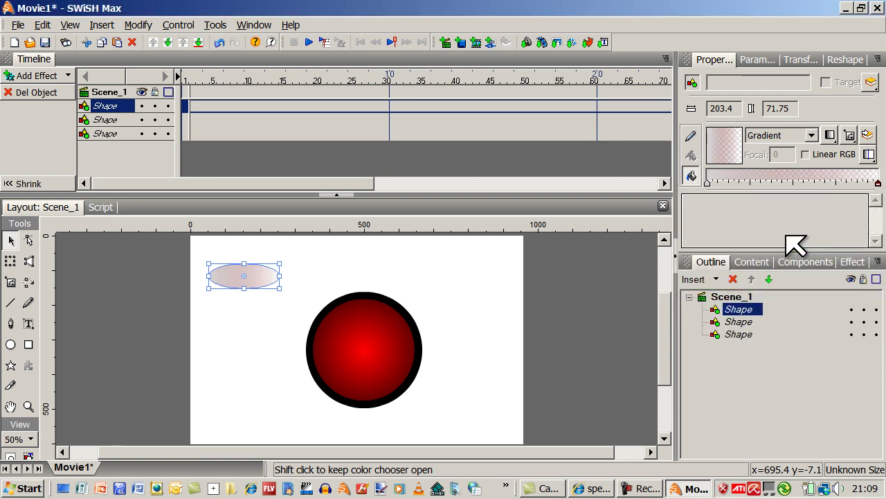
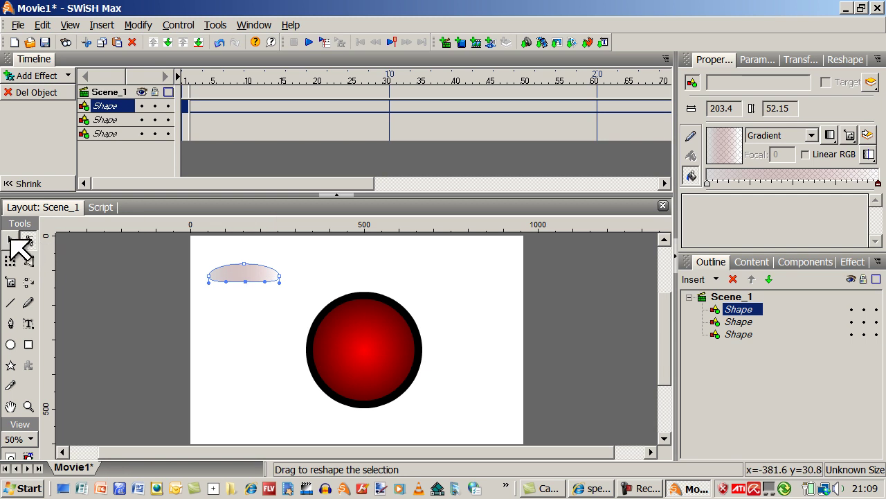
Rotate the highlight shape's gradient fill about 90 degrees counterclockwise so it runs vertically, and shorten it to roughly the shape's height
left_click(11, 240)
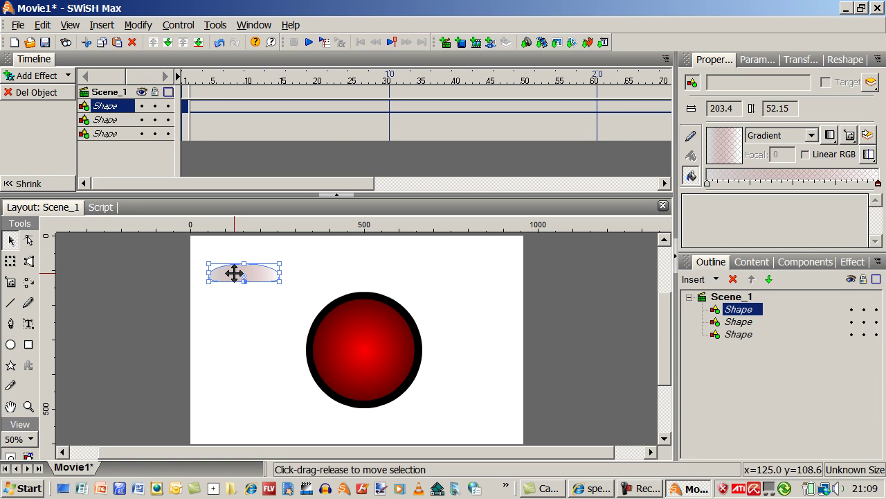
left_click(11, 283)
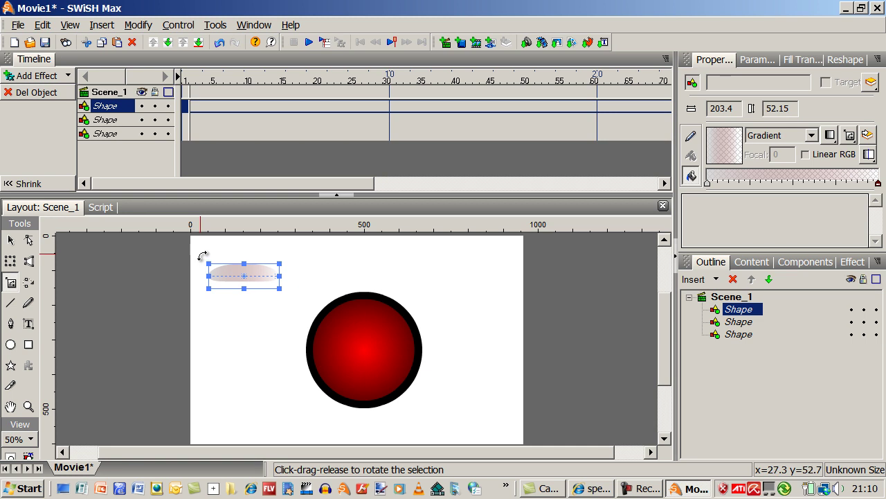
left_click_drag(200, 256, 230, 306)
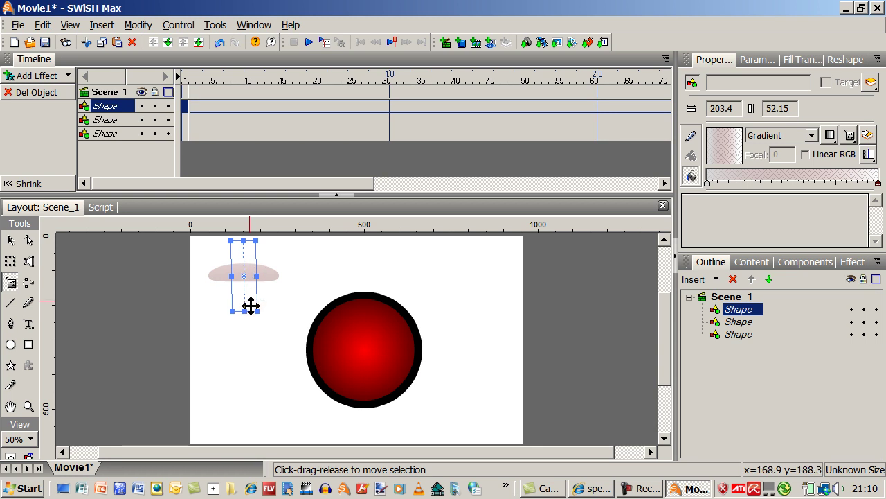
left_click_drag(245, 312, 250, 284)
left_click_drag(242, 241, 244, 256)
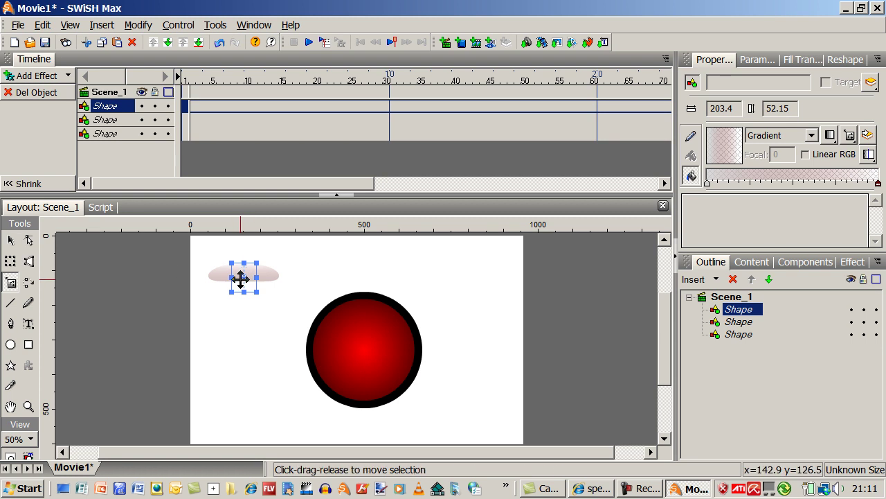
left_click(10, 240)
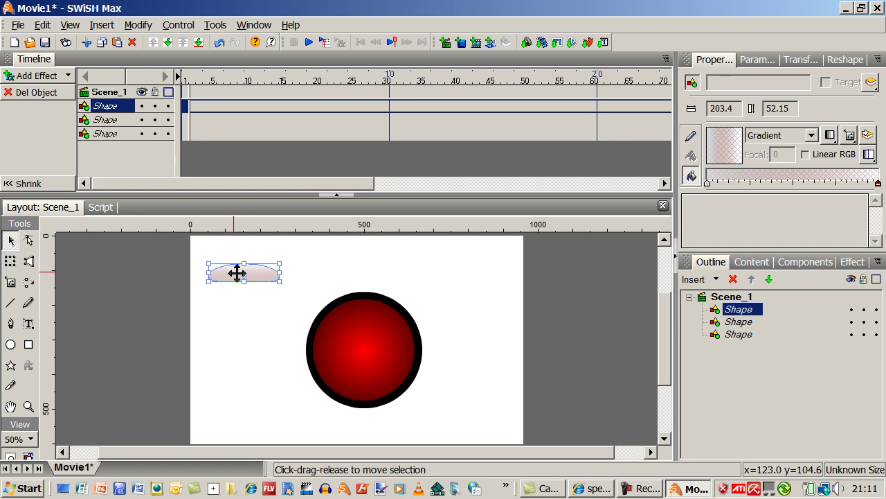
Place the highlight shape over the upper part of the red circle and stretch its height to about 68 pixels
left_click_drag(237, 272, 352, 318)
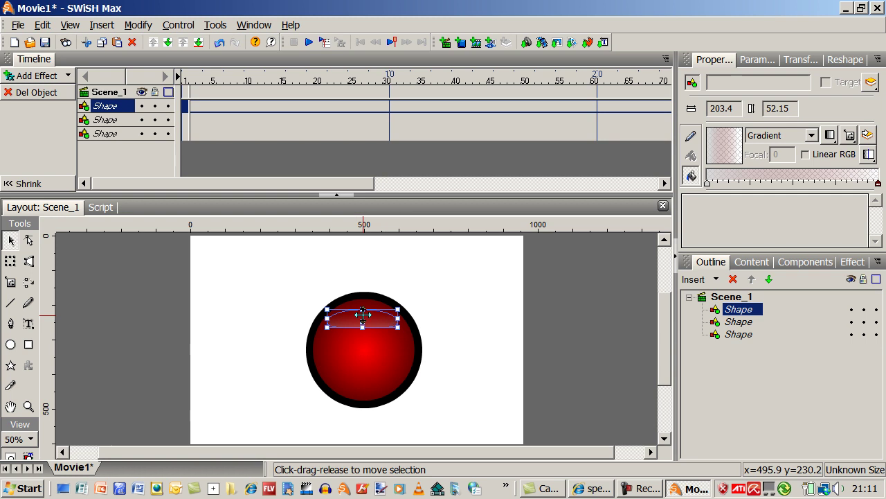
left_click_drag(363, 307, 364, 304)
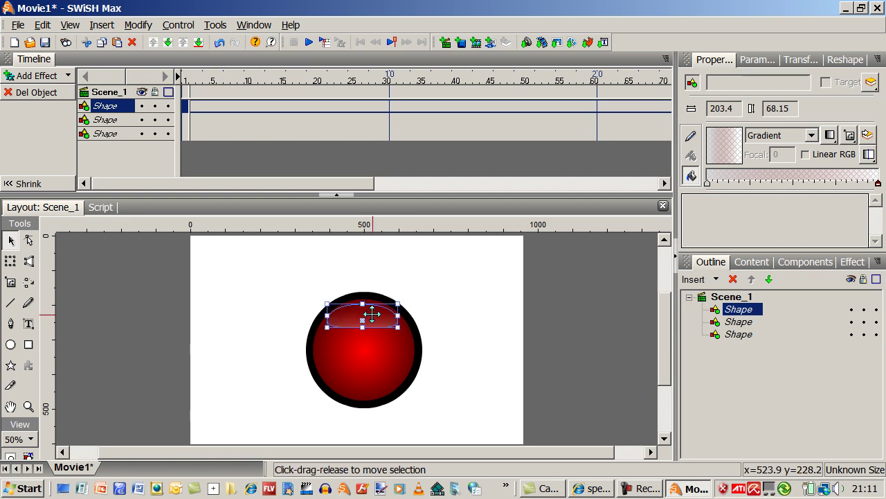
key("Down")
key("Down")
key("Down")
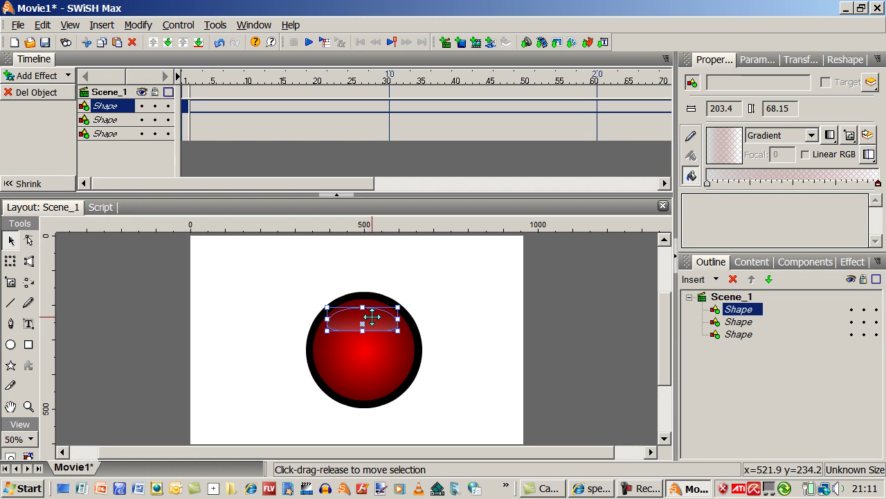
Turn the highlight's gradient fill 180 degrees so the light end is at the top, and shorten it to fade out near the lower edge
left_click(10, 283)
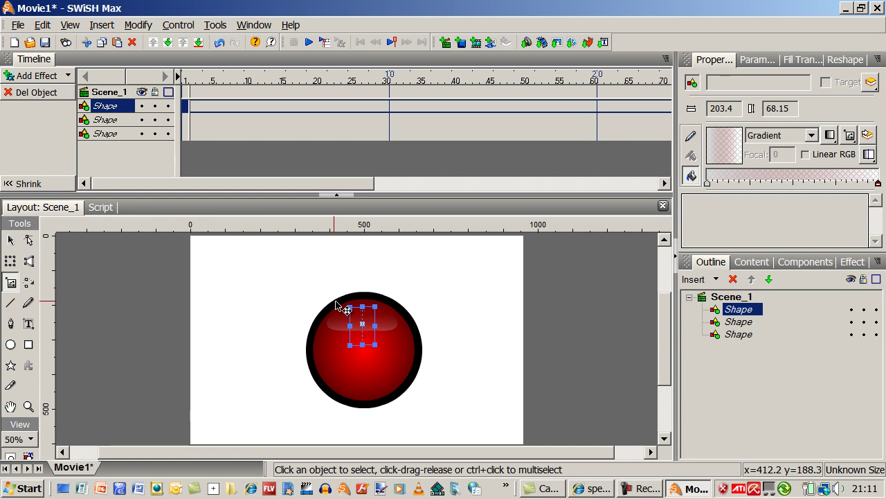
left_click_drag(343, 299, 389, 360)
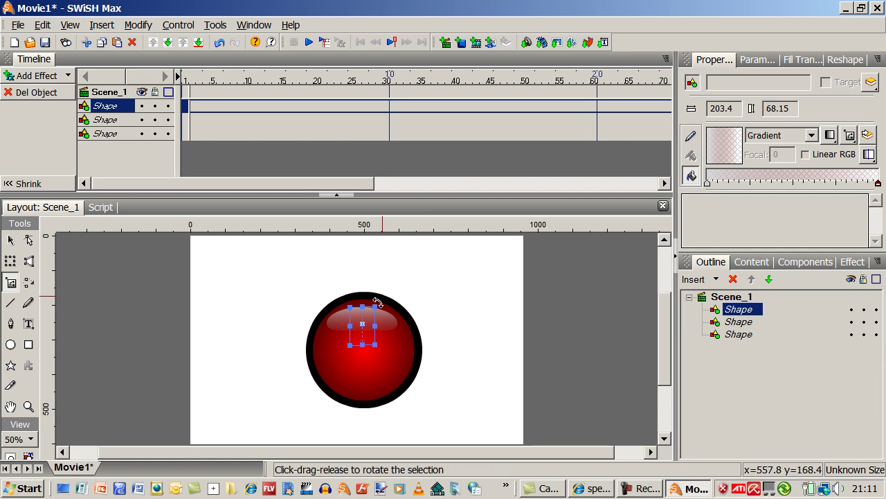
left_click_drag(364, 344, 364, 335)
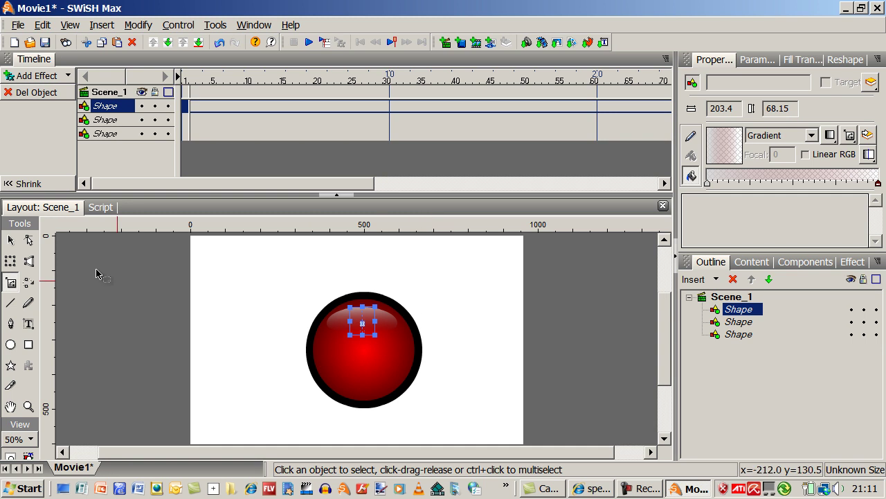
left_click(11, 239)
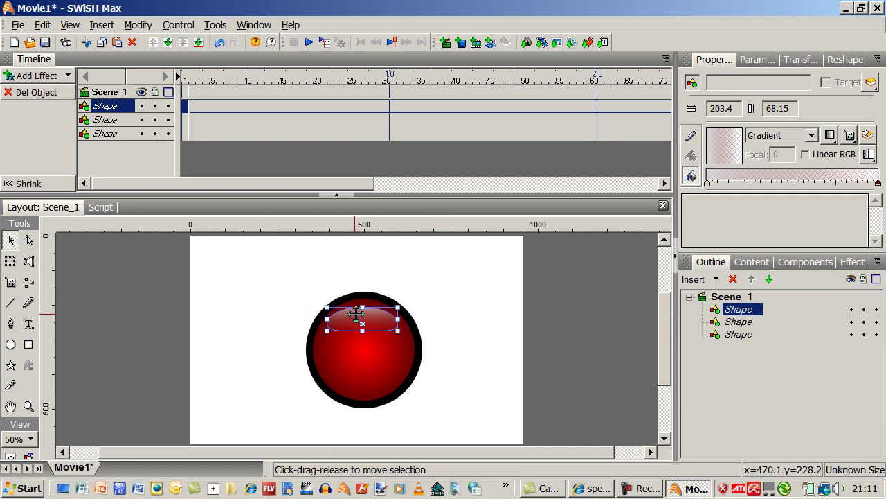
Nudge the highlight shape slightly to the right and up so it sits centred near the red circle's upper edge
key("Right")
key("Right")
key("Right")
key("Right")
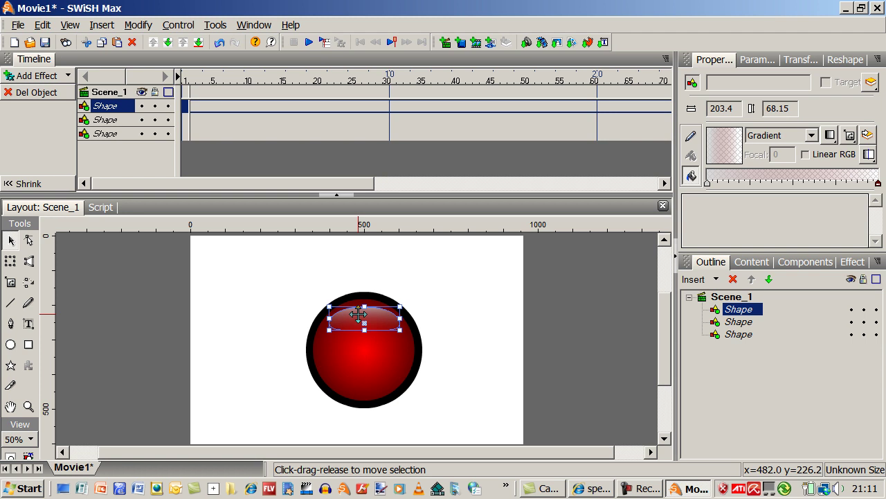
key("Up")
key("Up")
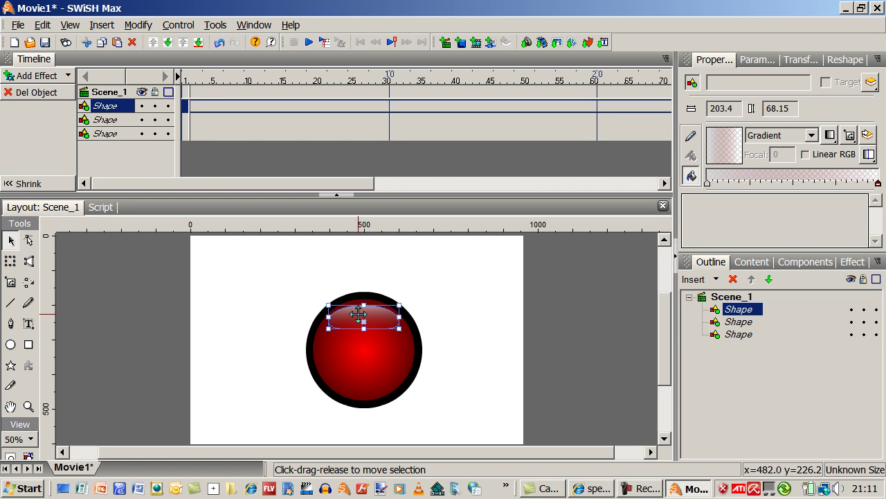
Examine the whole button at 100% zoom with nothing selected and the panels hidden, and restore the panels
left_click(30, 439)
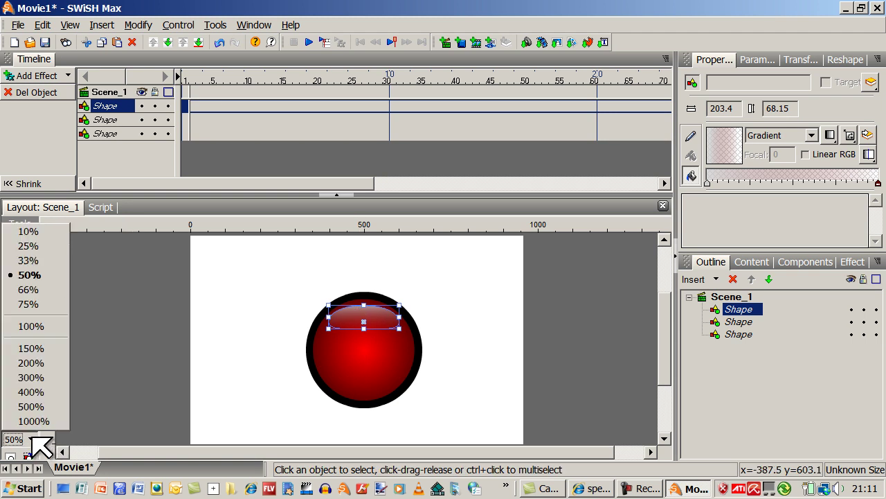
left_click(30, 325)
left_click(526, 324)
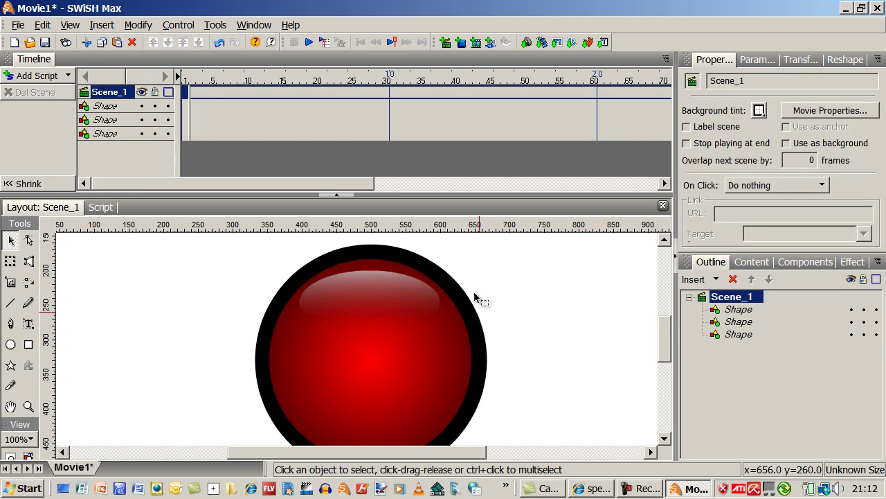
left_click(254, 25)
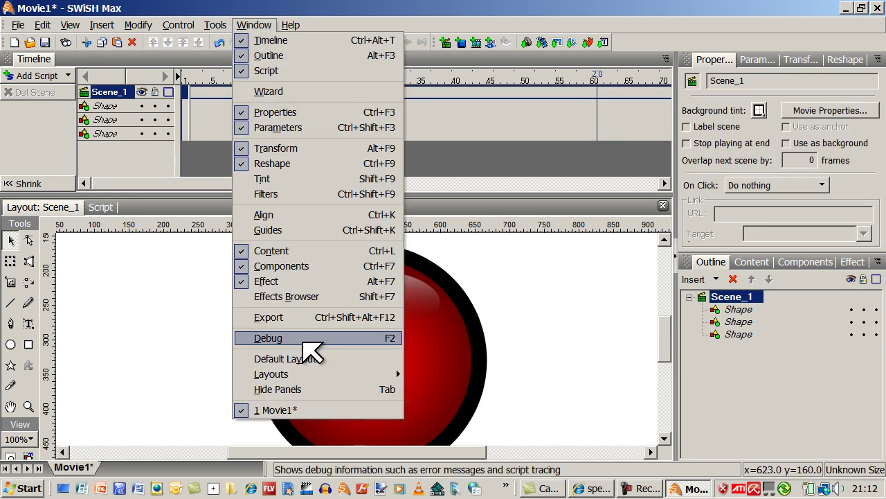
left_click(302, 389)
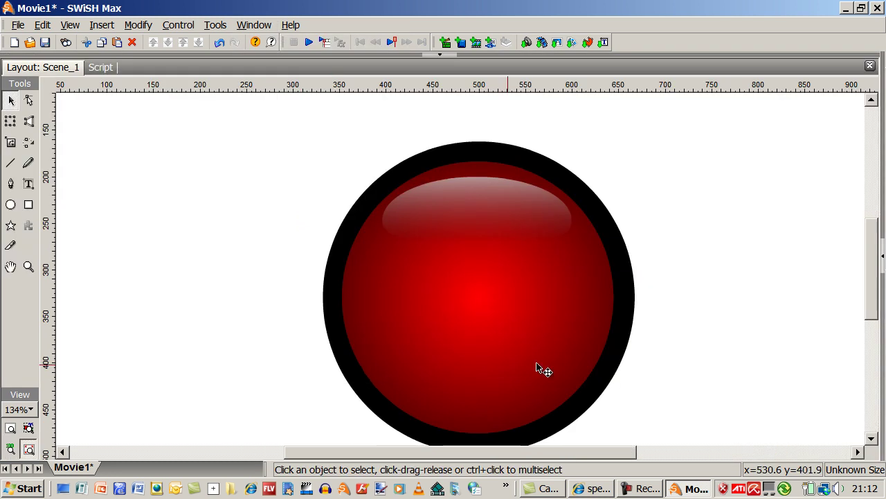
scroll(878, 274, "down", 2)
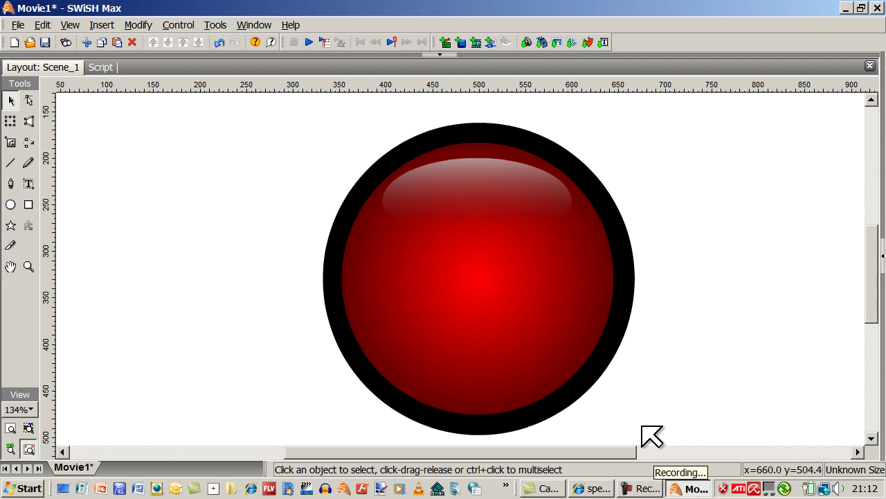
left_click(253, 26)
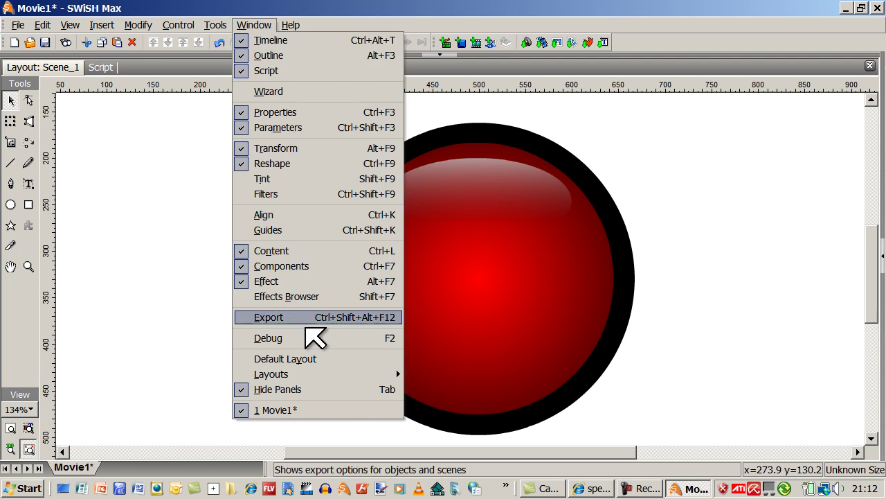
left_click(288, 389)
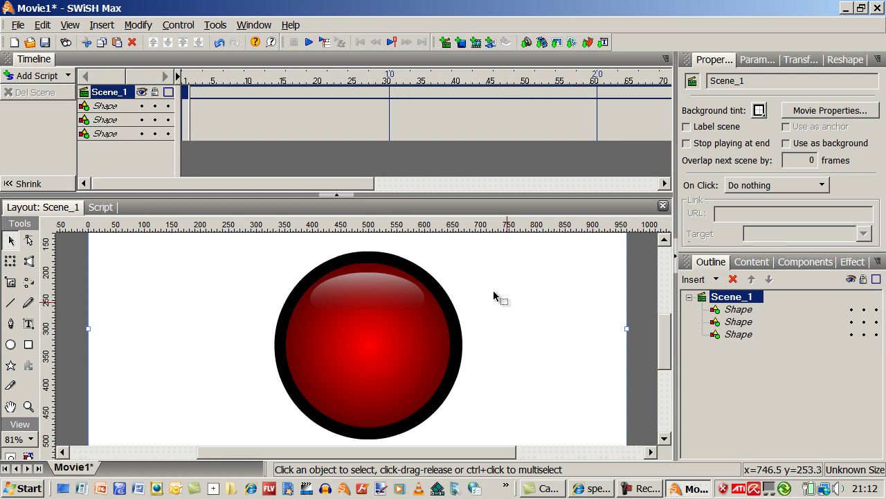
Save the movie under the new file name "switch button" in the buttons folder as a SWiSH movie
left_click(18, 25)
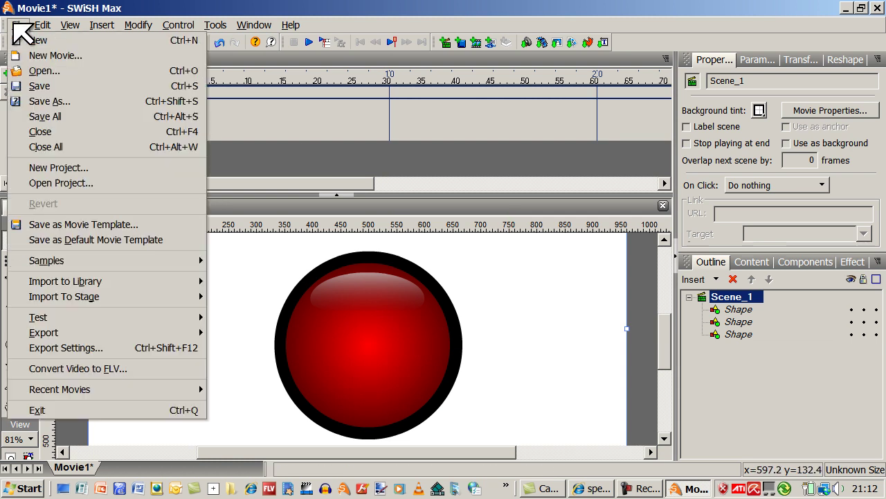
left_click(54, 101)
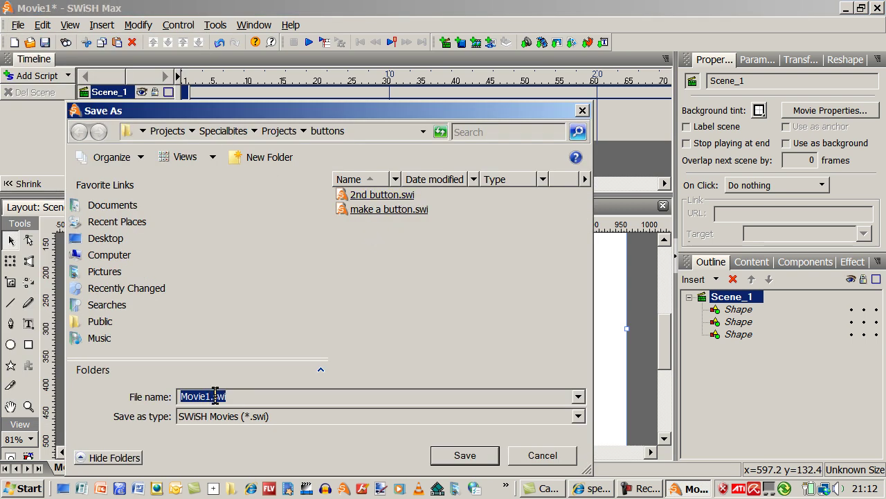
type("switch button")
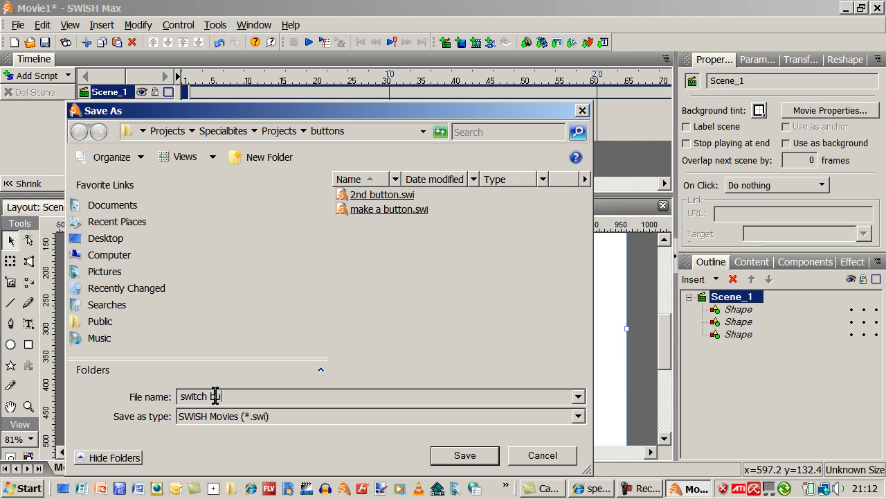